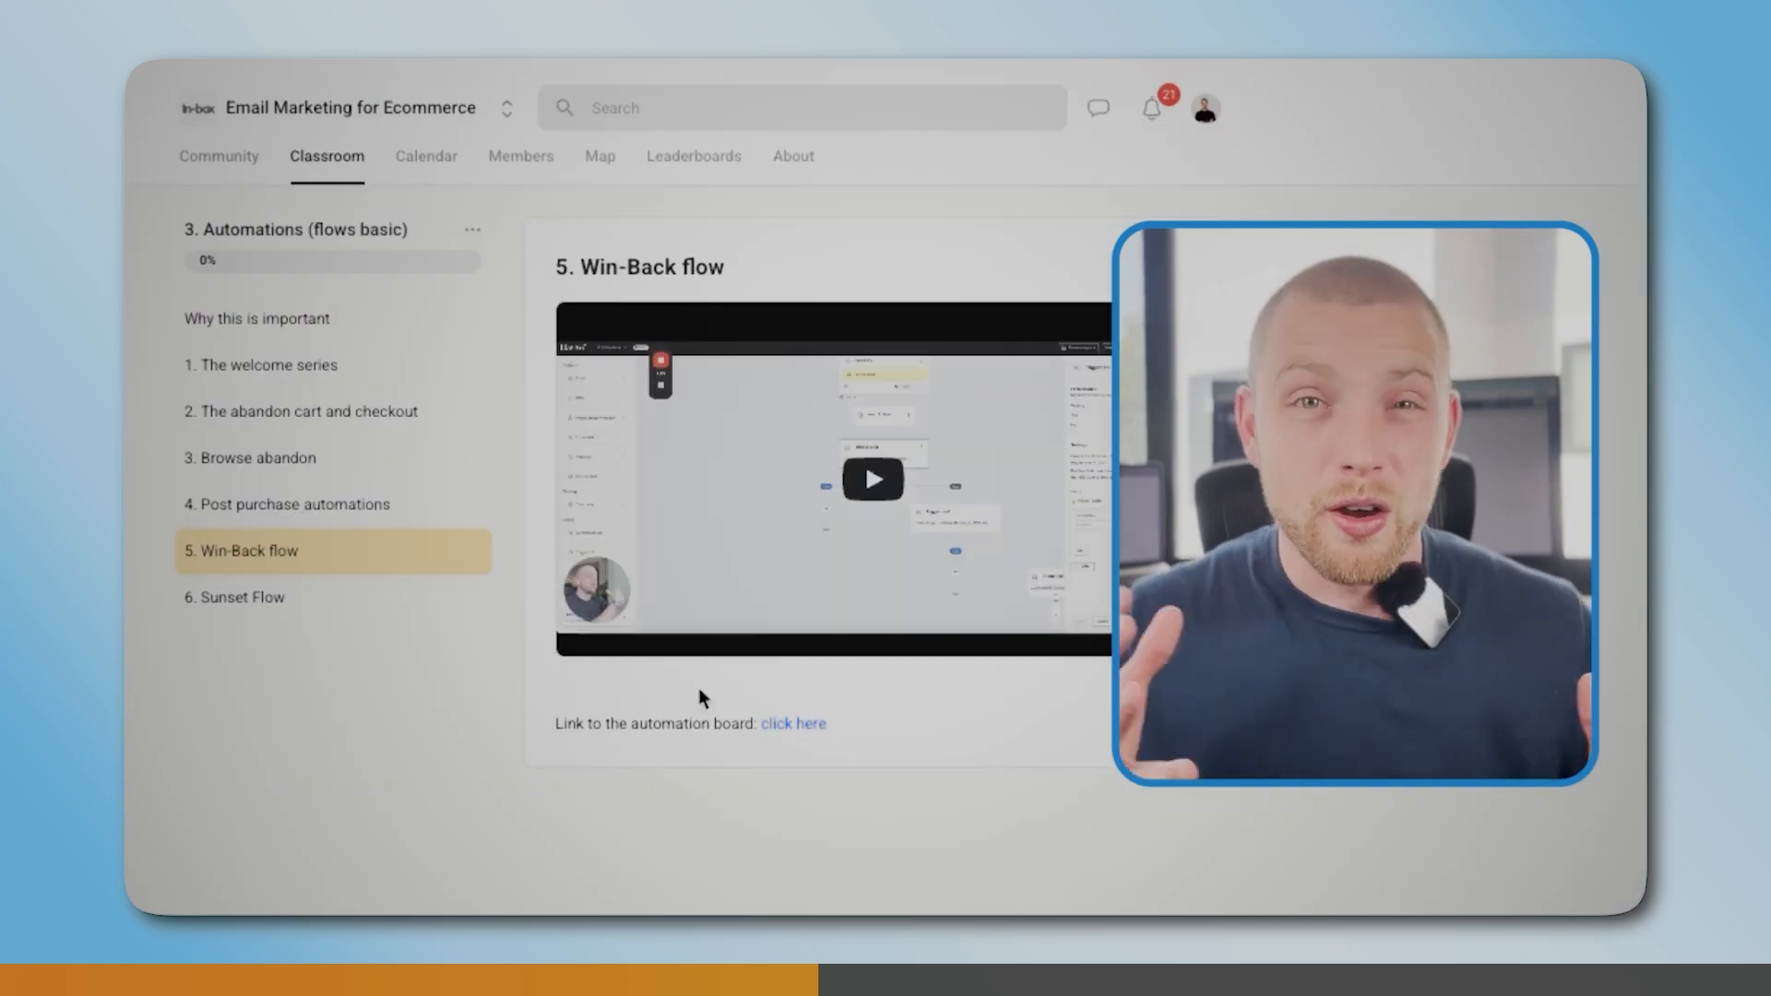
left_click(793, 725)
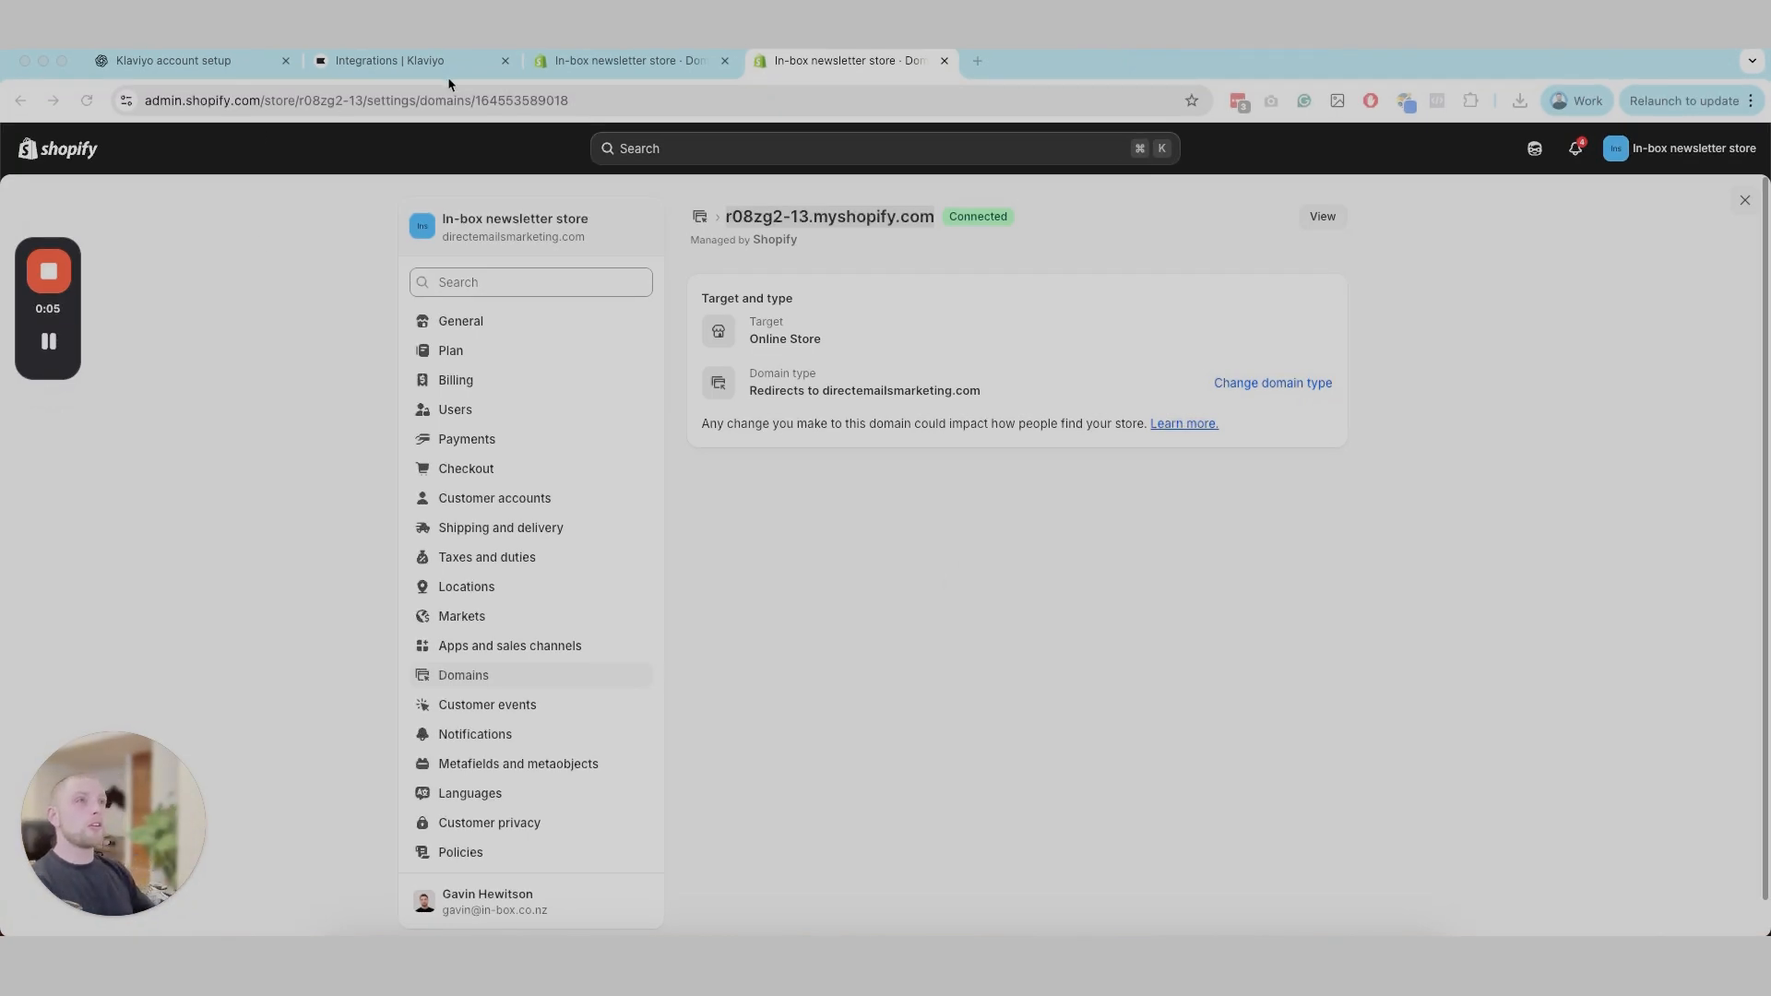
Step: Switch to Klaviyo's Integrations page and open the app marketplace to explore apps
left_click(413, 61)
left_click_drag(66, 252, 533, 62)
left_click_drag(95, 828, 234, 703)
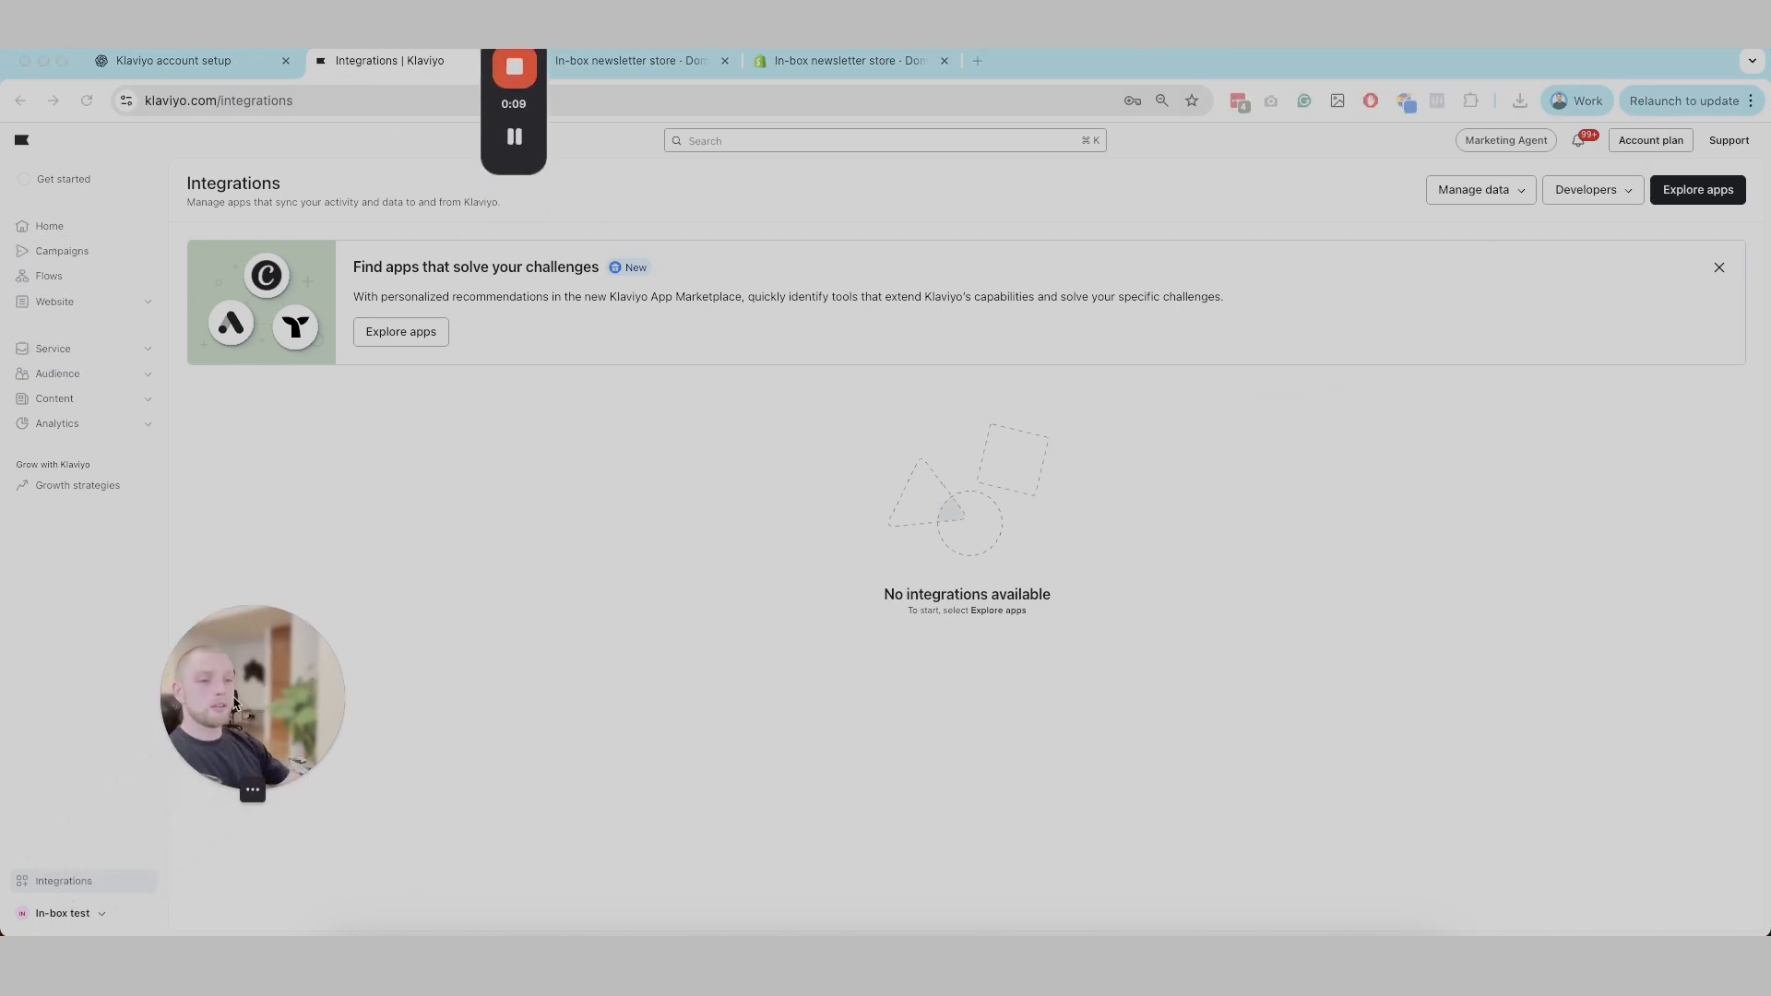
left_click(52, 887)
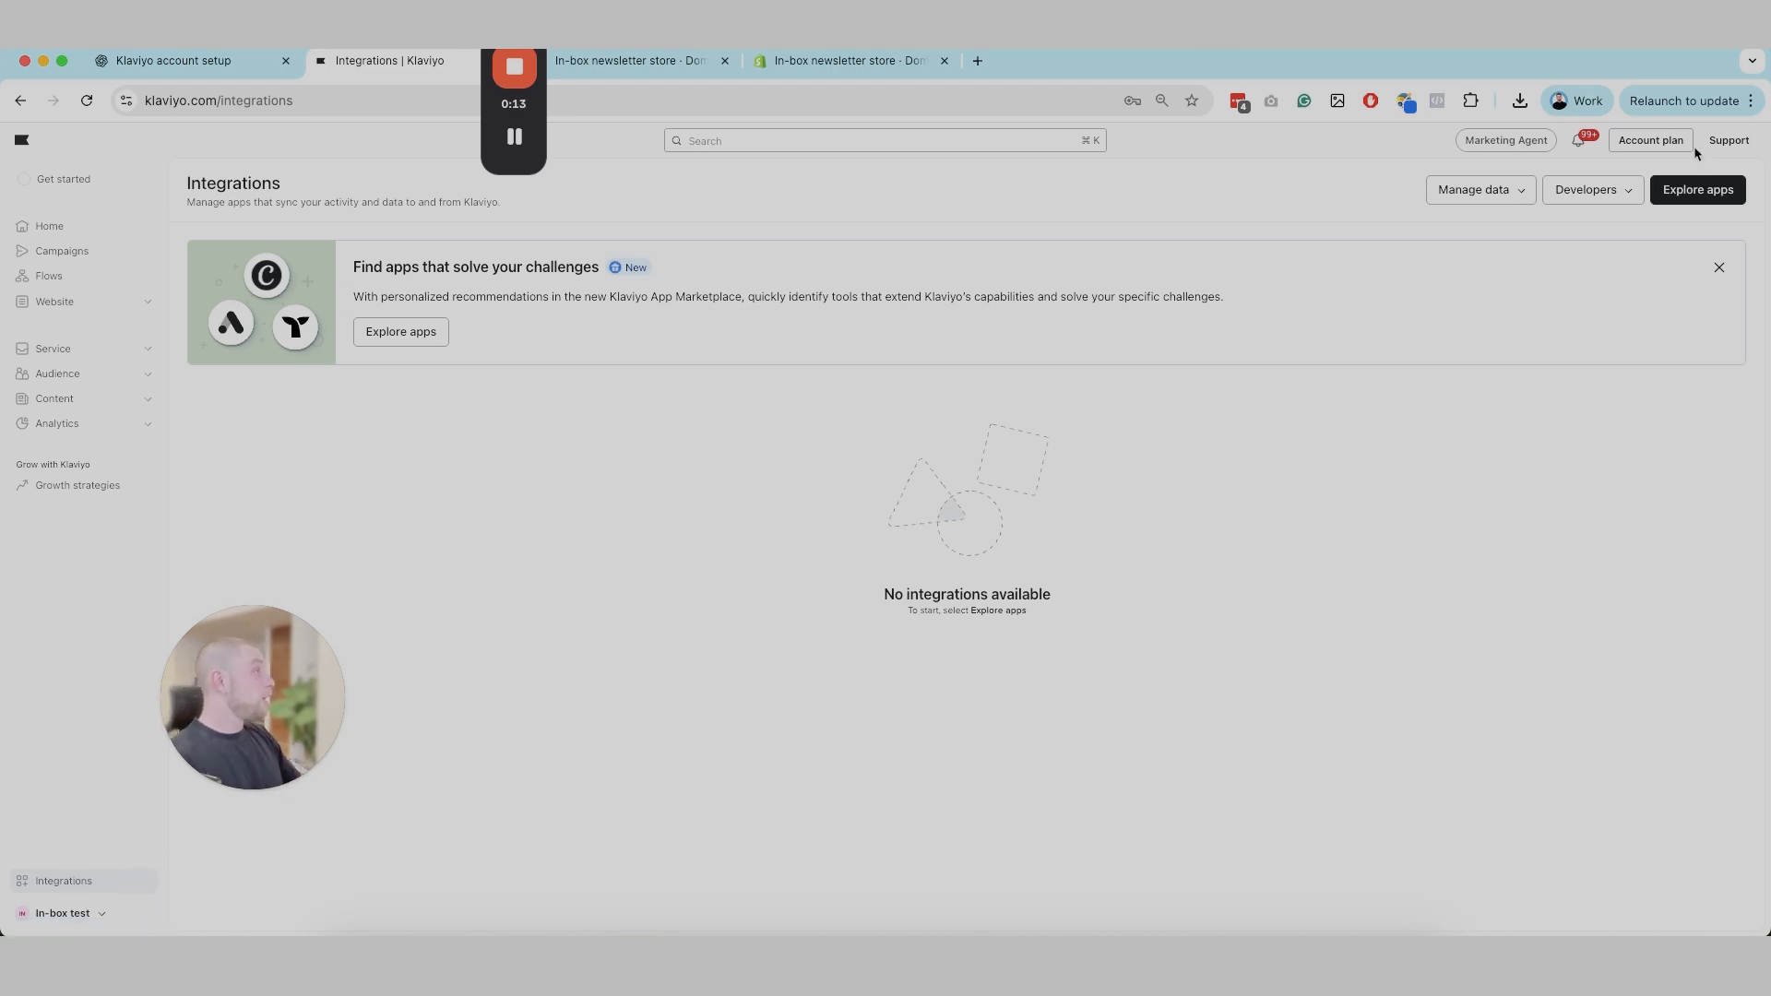
left_click(1694, 188)
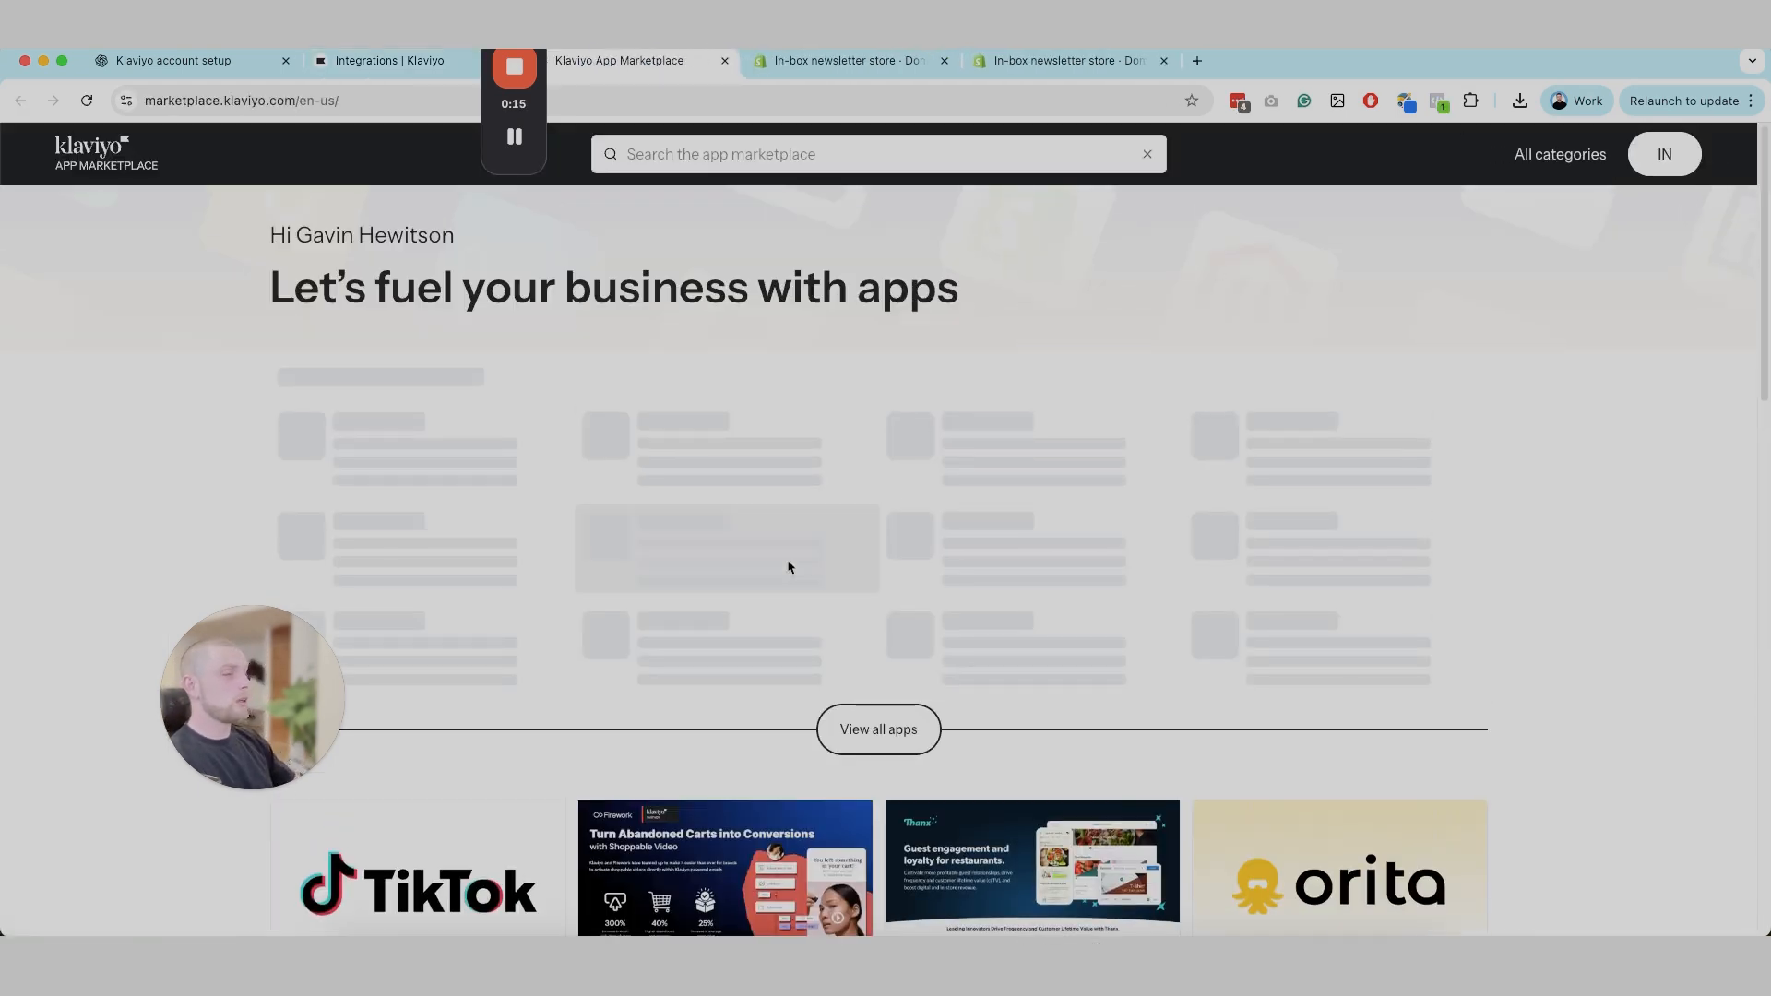
Step: Search the app marketplace for "shop" and open the Shopify app listing
left_click(752, 154)
type("shop")
left_click(640, 307)
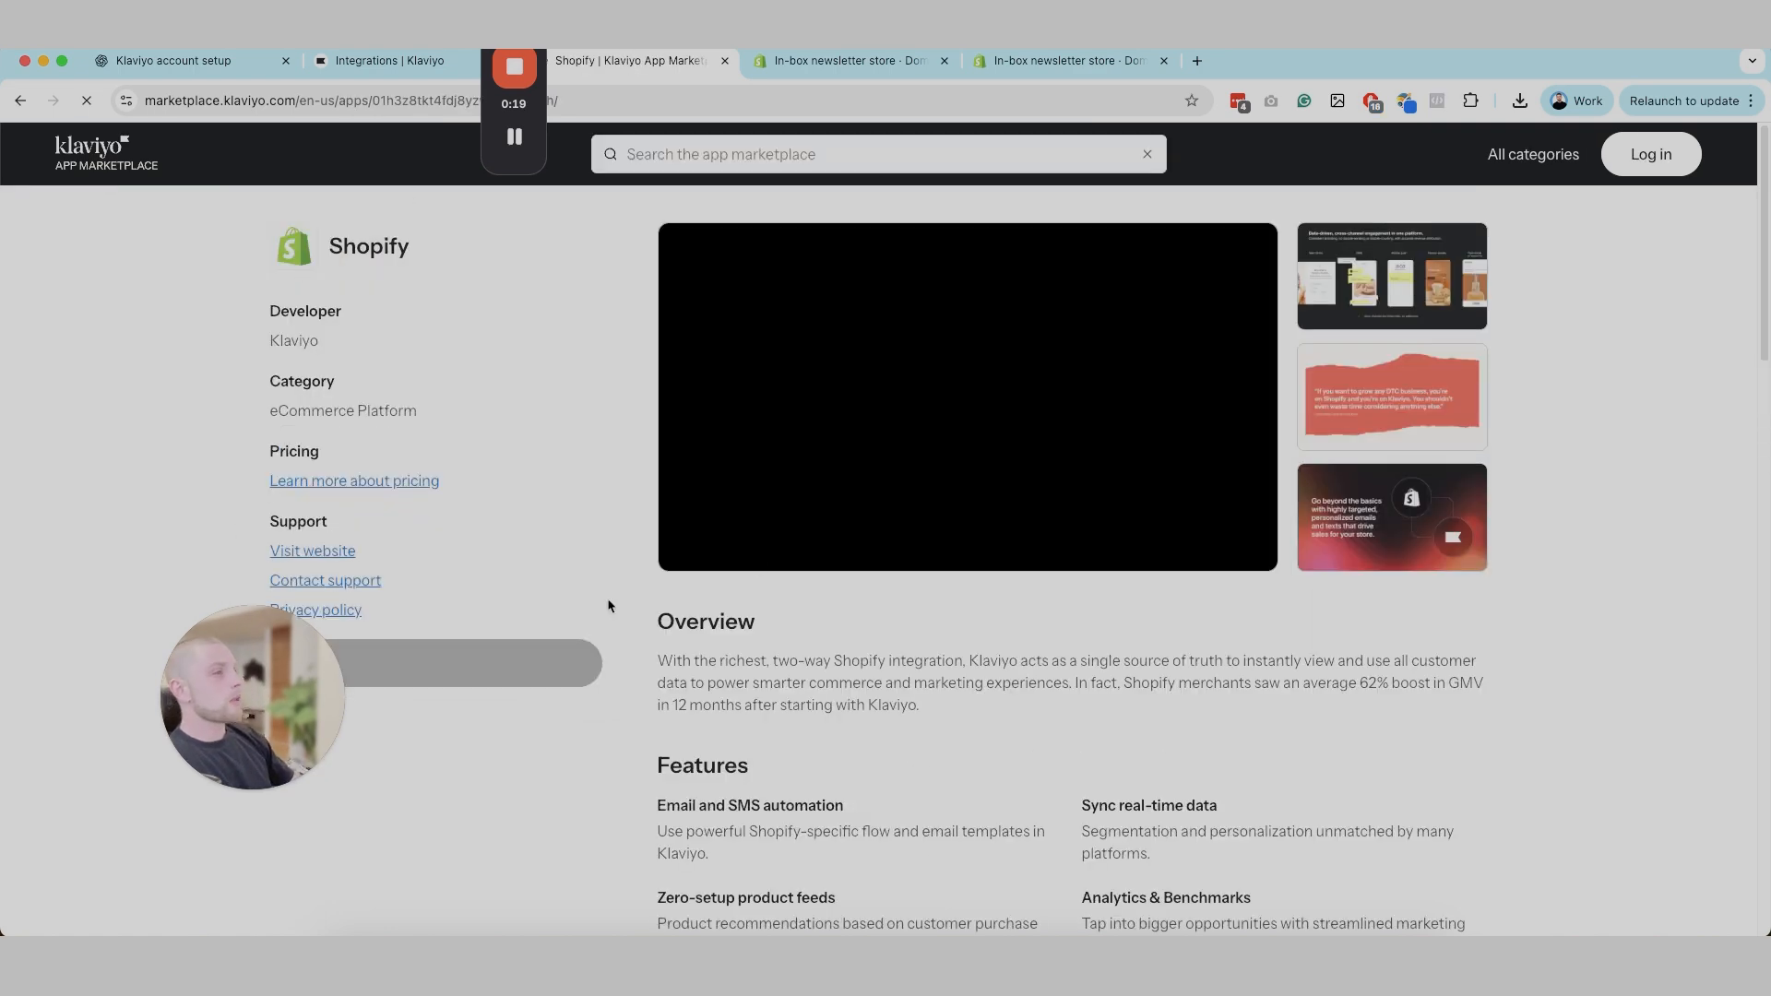
Step: Start installing the Shopify integration from its listing and close the marketplace page
scroll(720, 645, "down", 2)
scroll(720, 645, "down", 5)
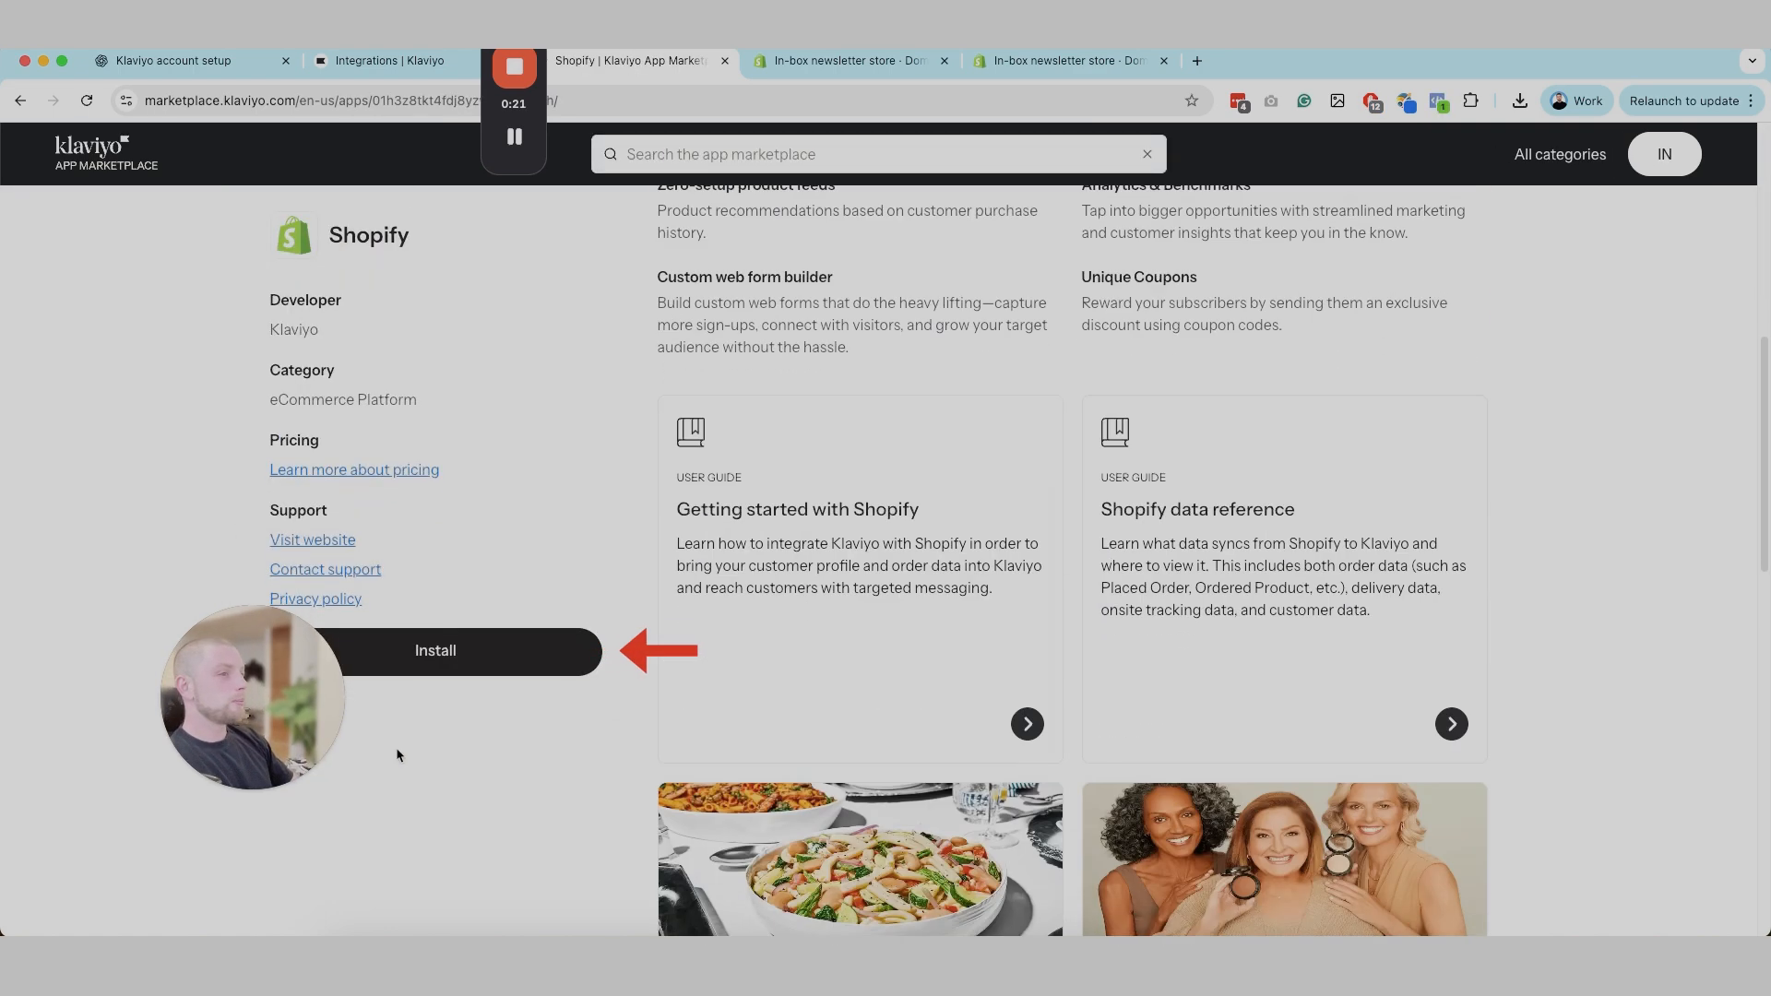
left_click(494, 655)
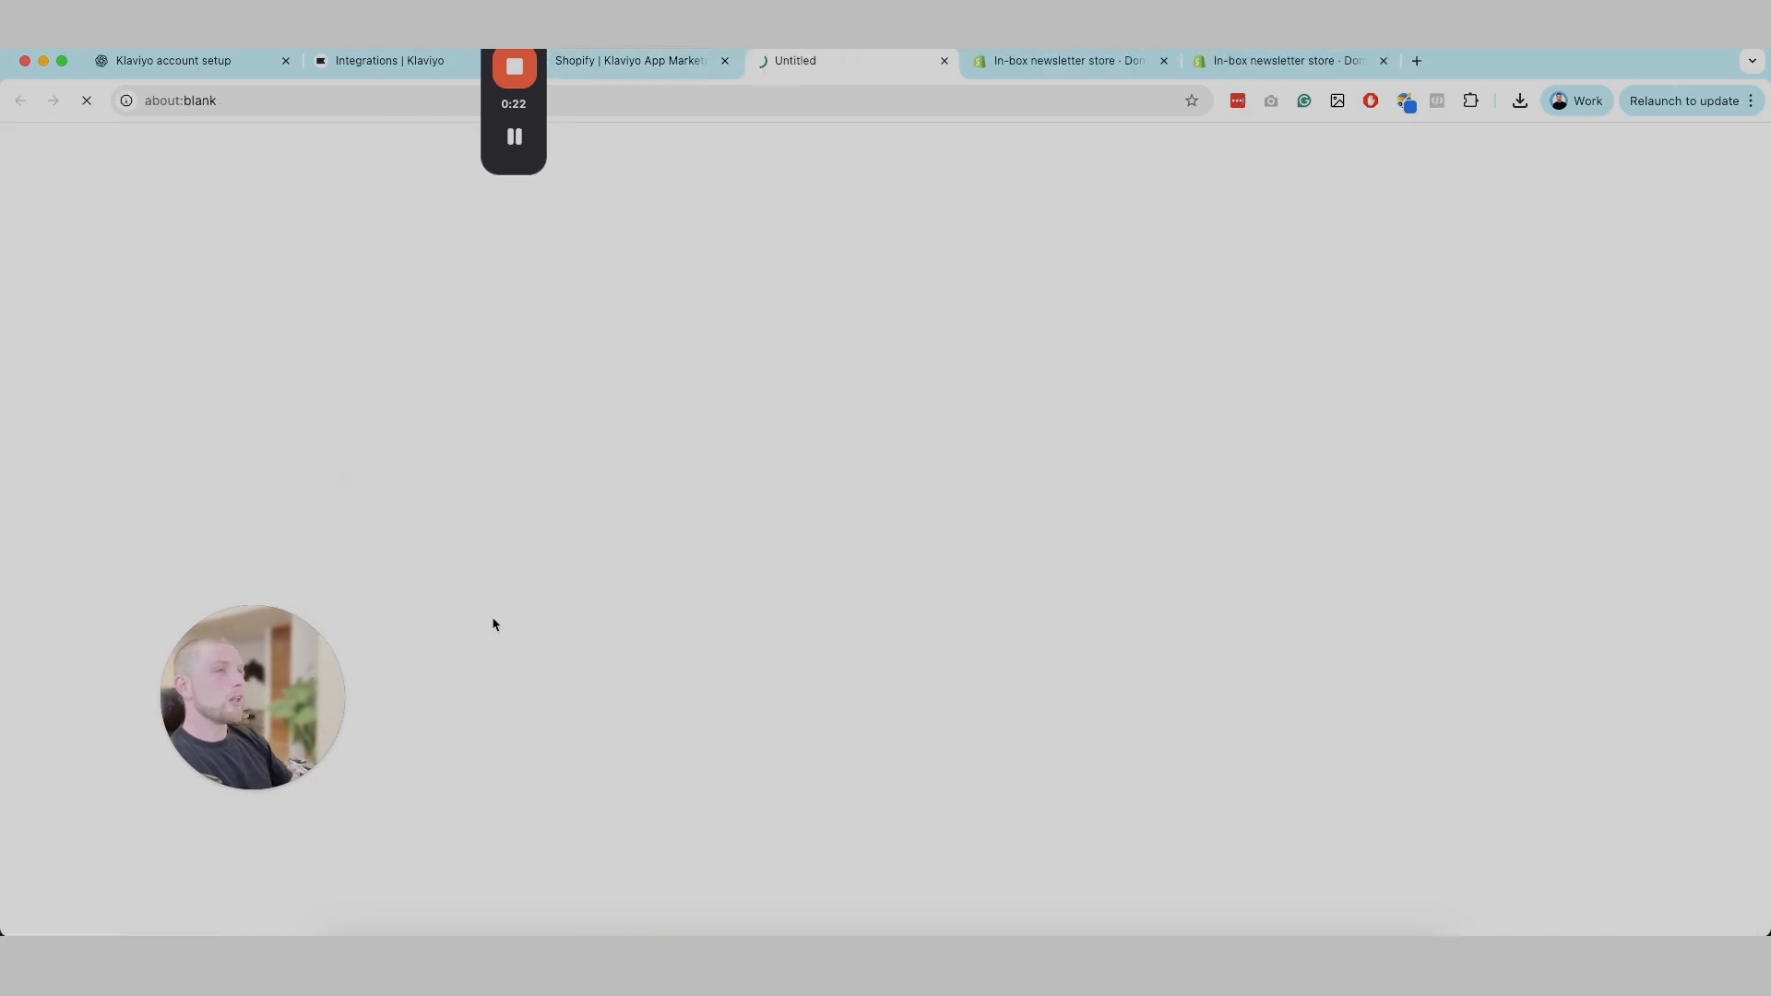
left_click(725, 61)
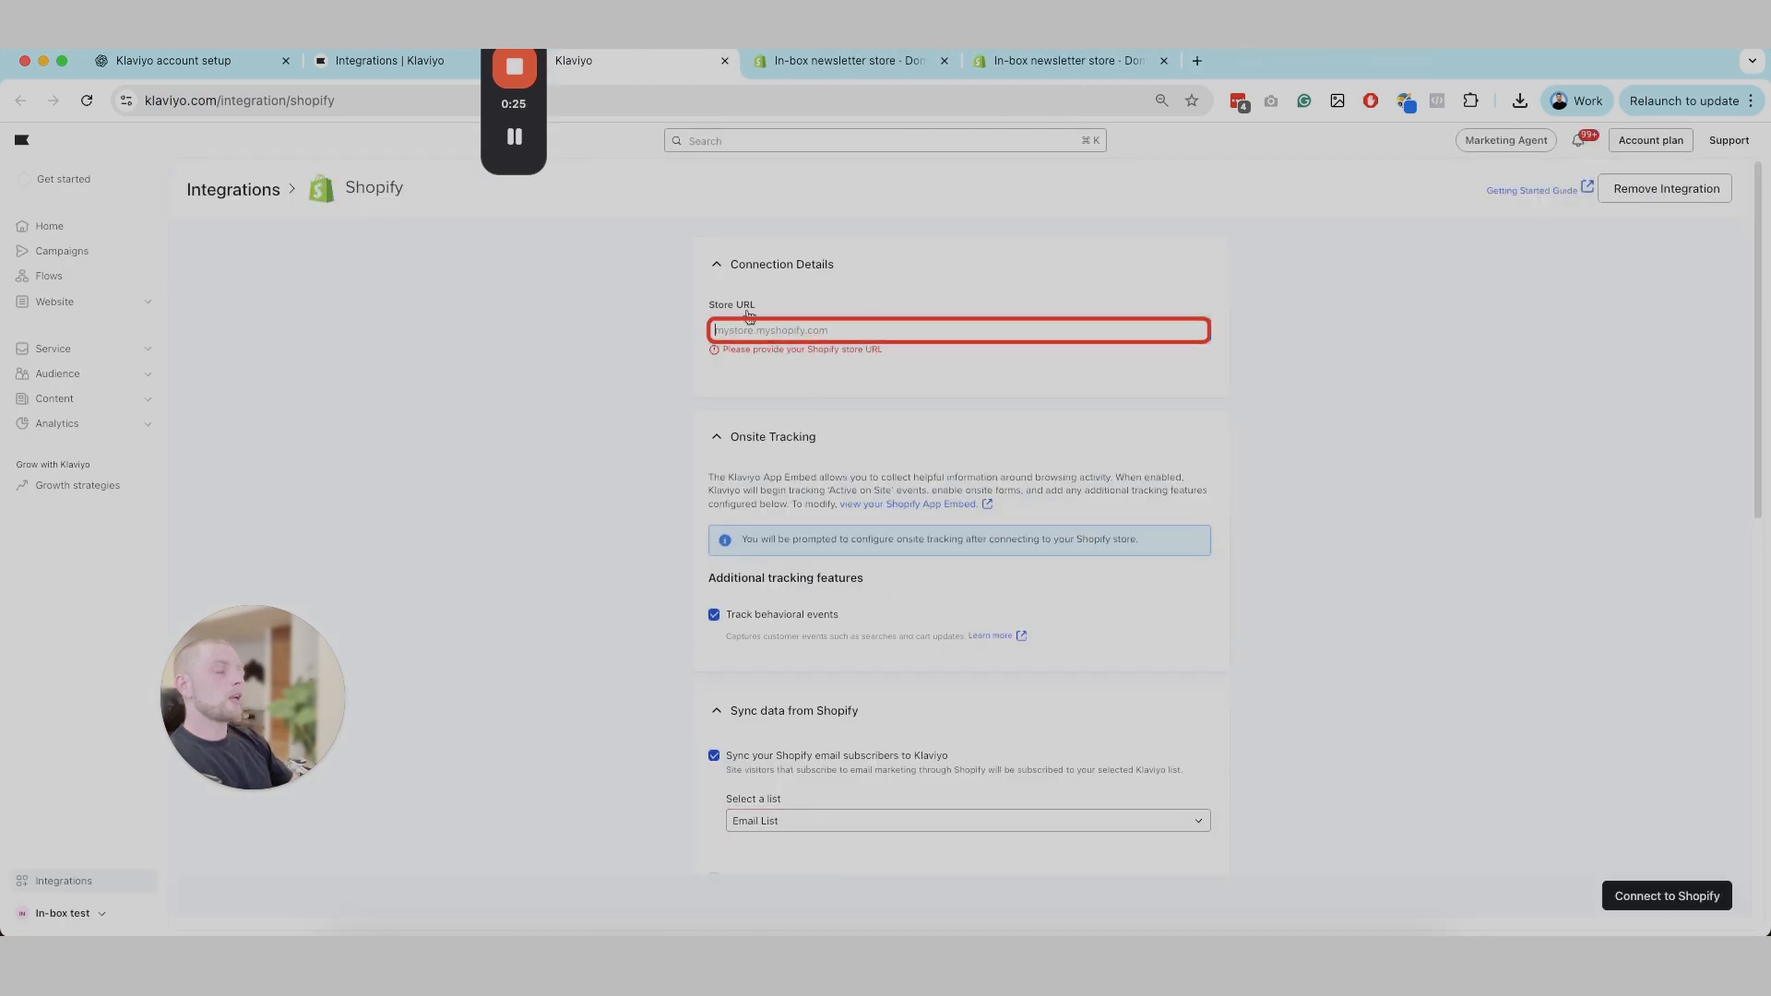
Step: Switch to the Shopify admin, clear the settings search and return to the admin home page
left_click(866, 65)
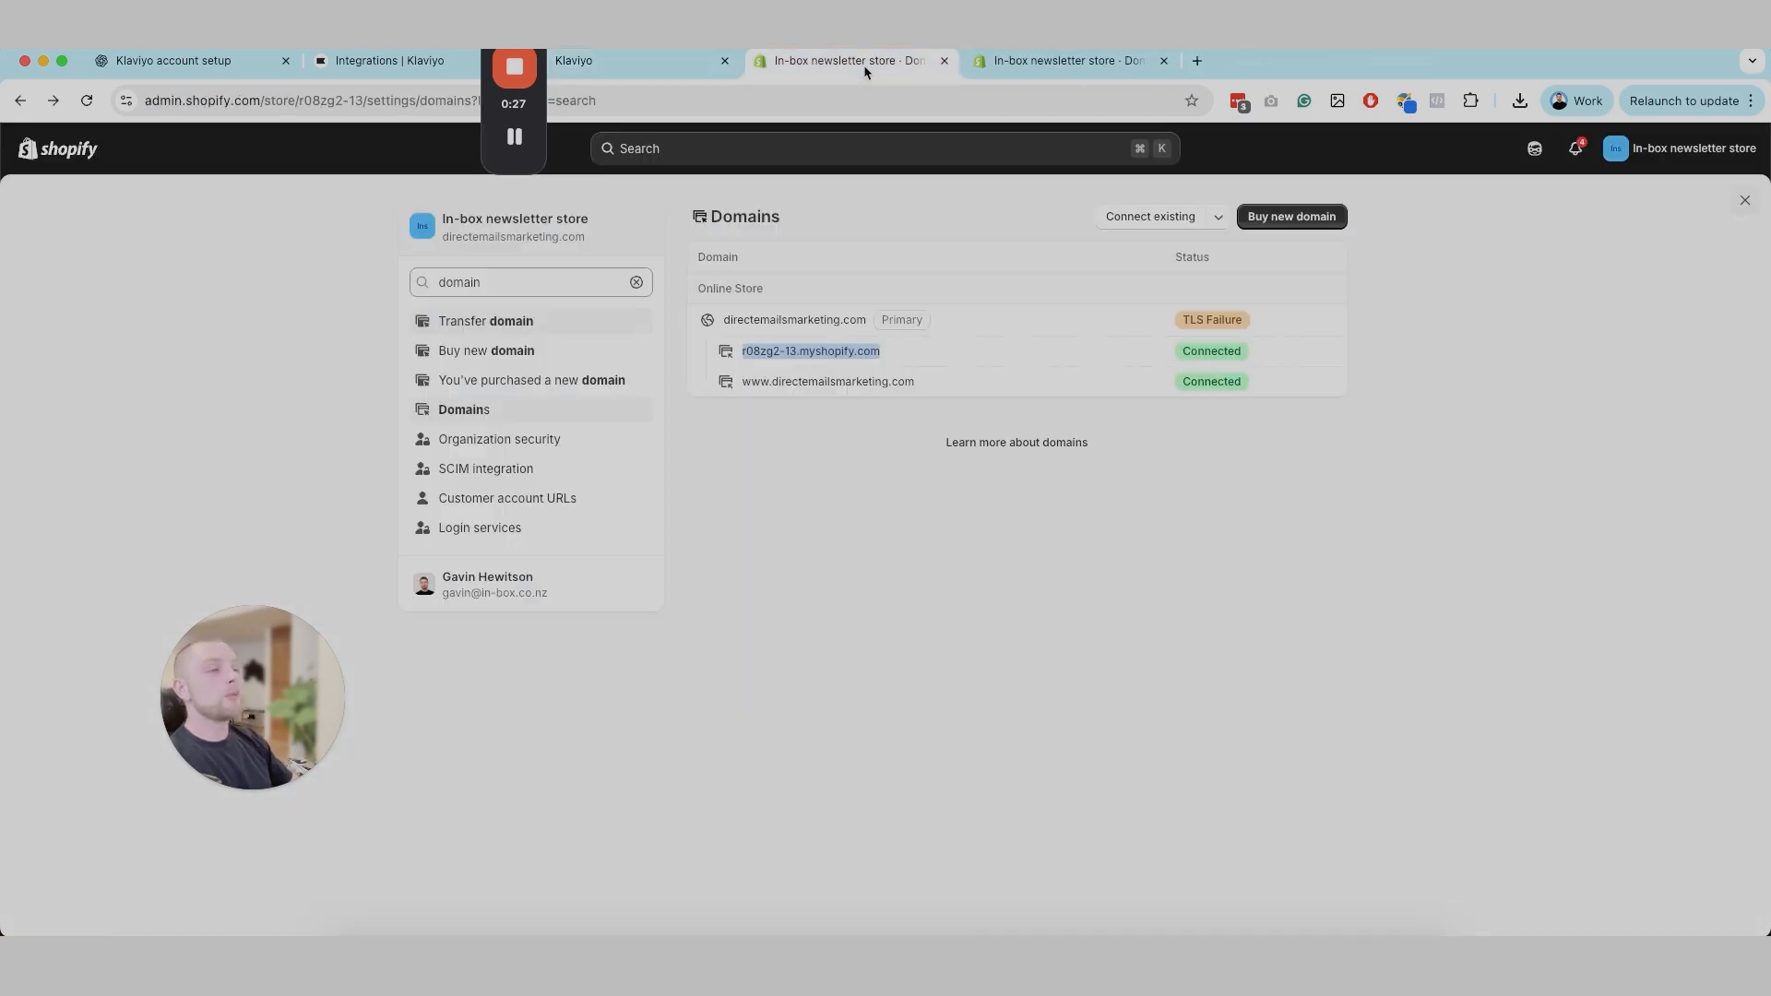
left_click(637, 283)
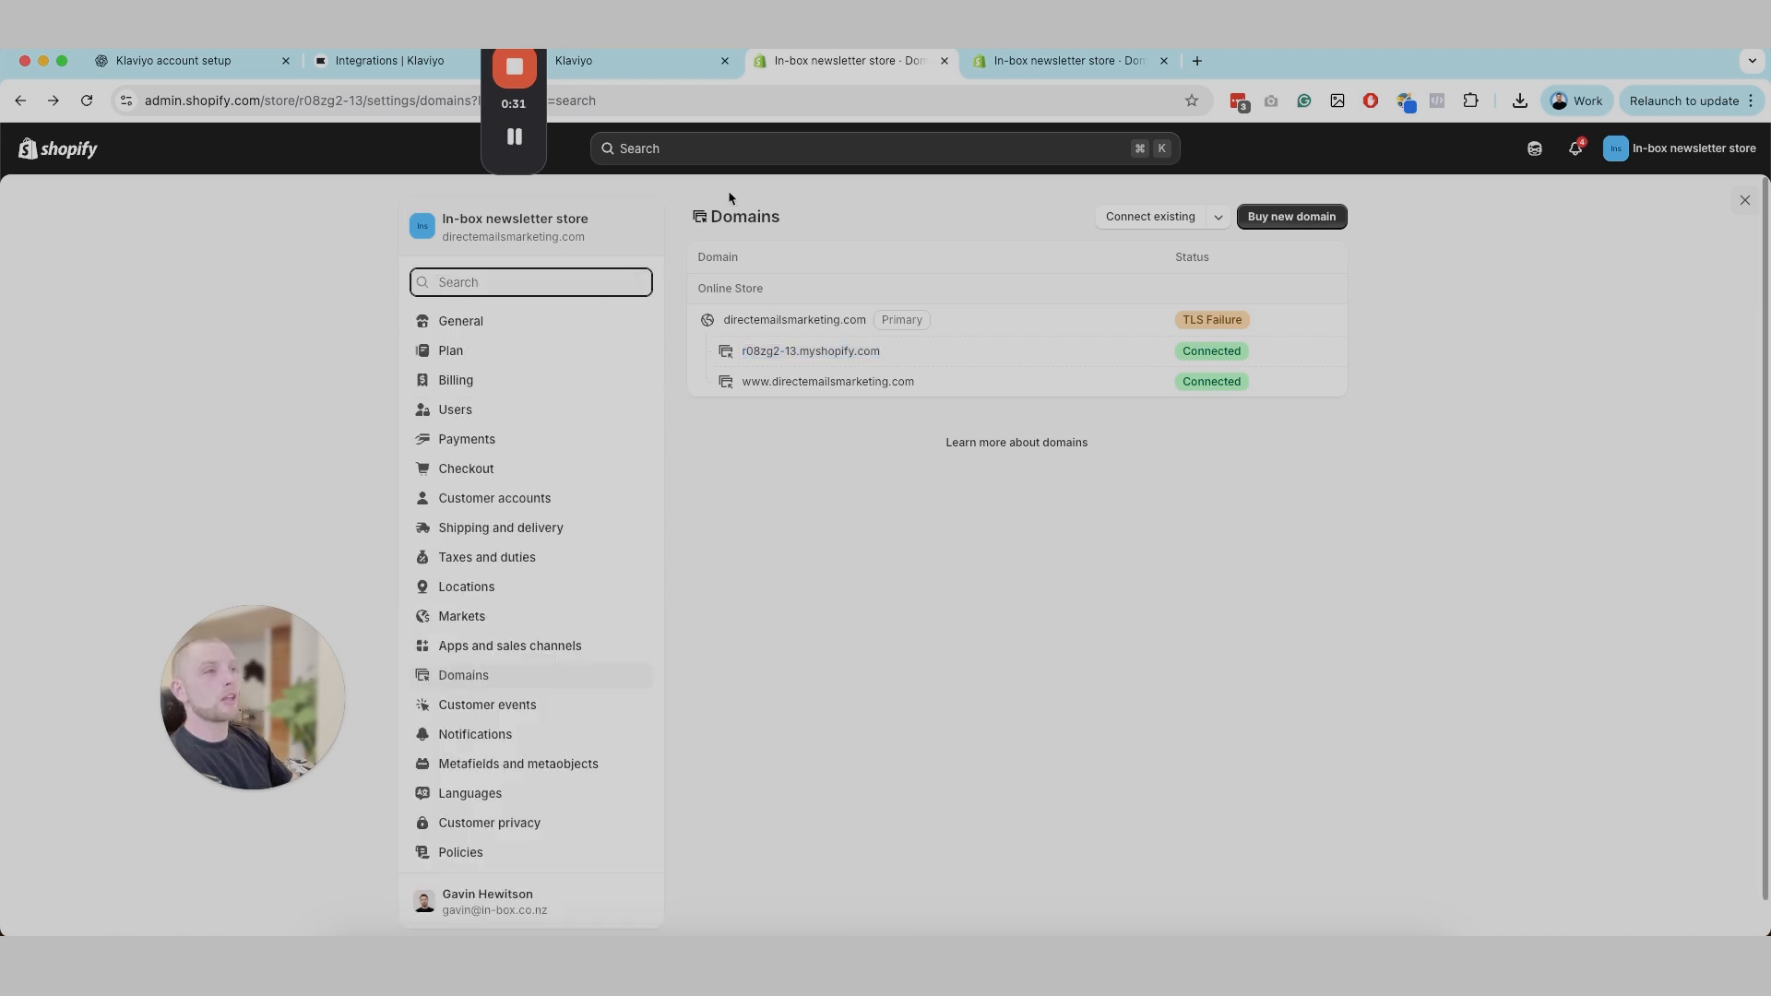
left_click(52, 165)
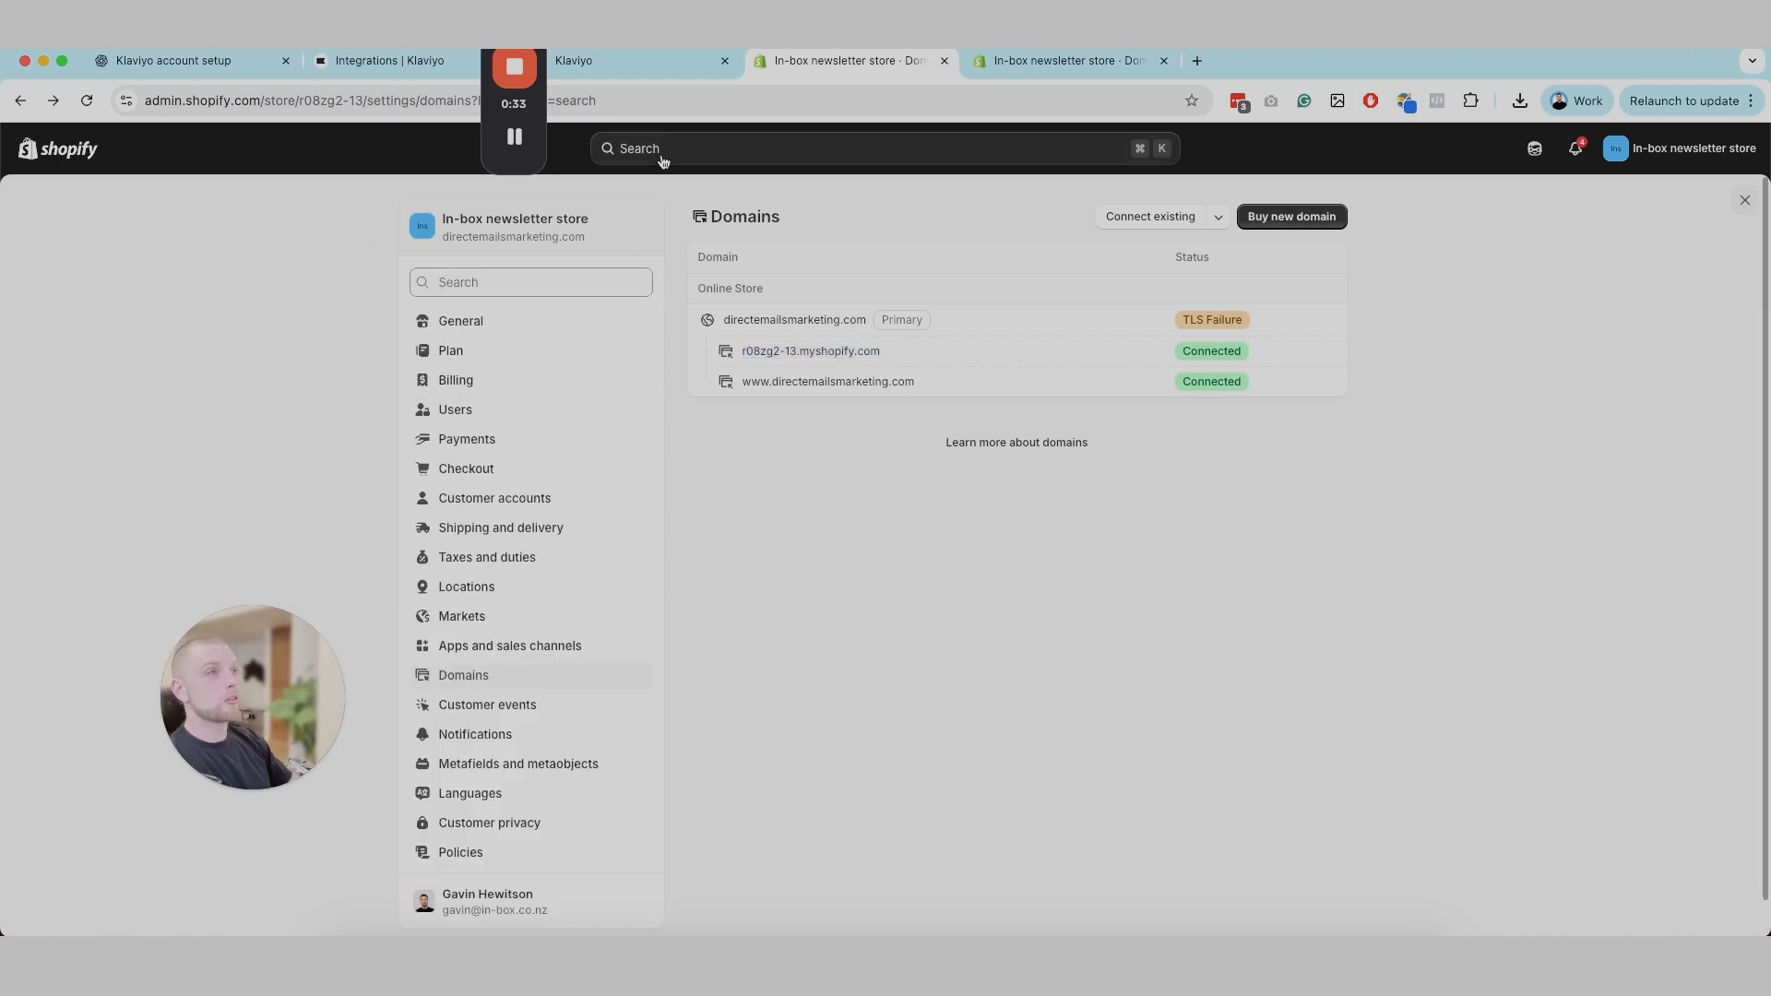
left_click(662, 161)
left_click(92, 159)
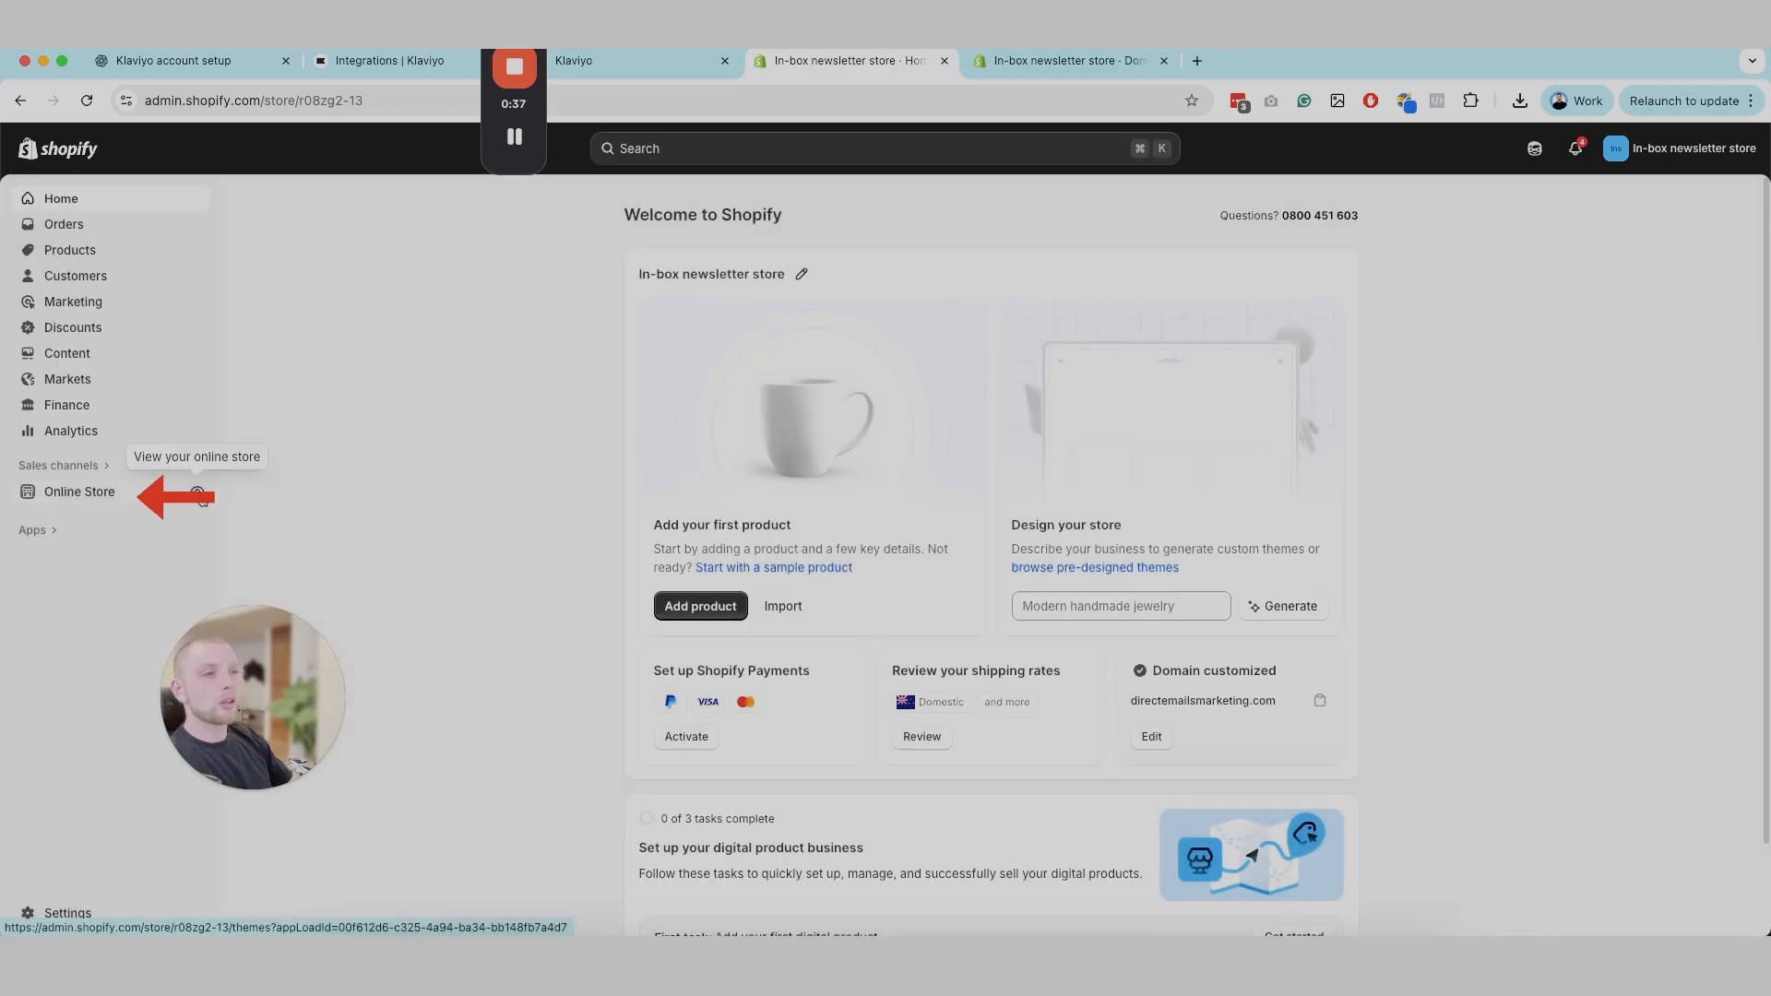
Step: View the online store to examine its public domain and compare it with Klaviyo's Store URL field
left_click(199, 494)
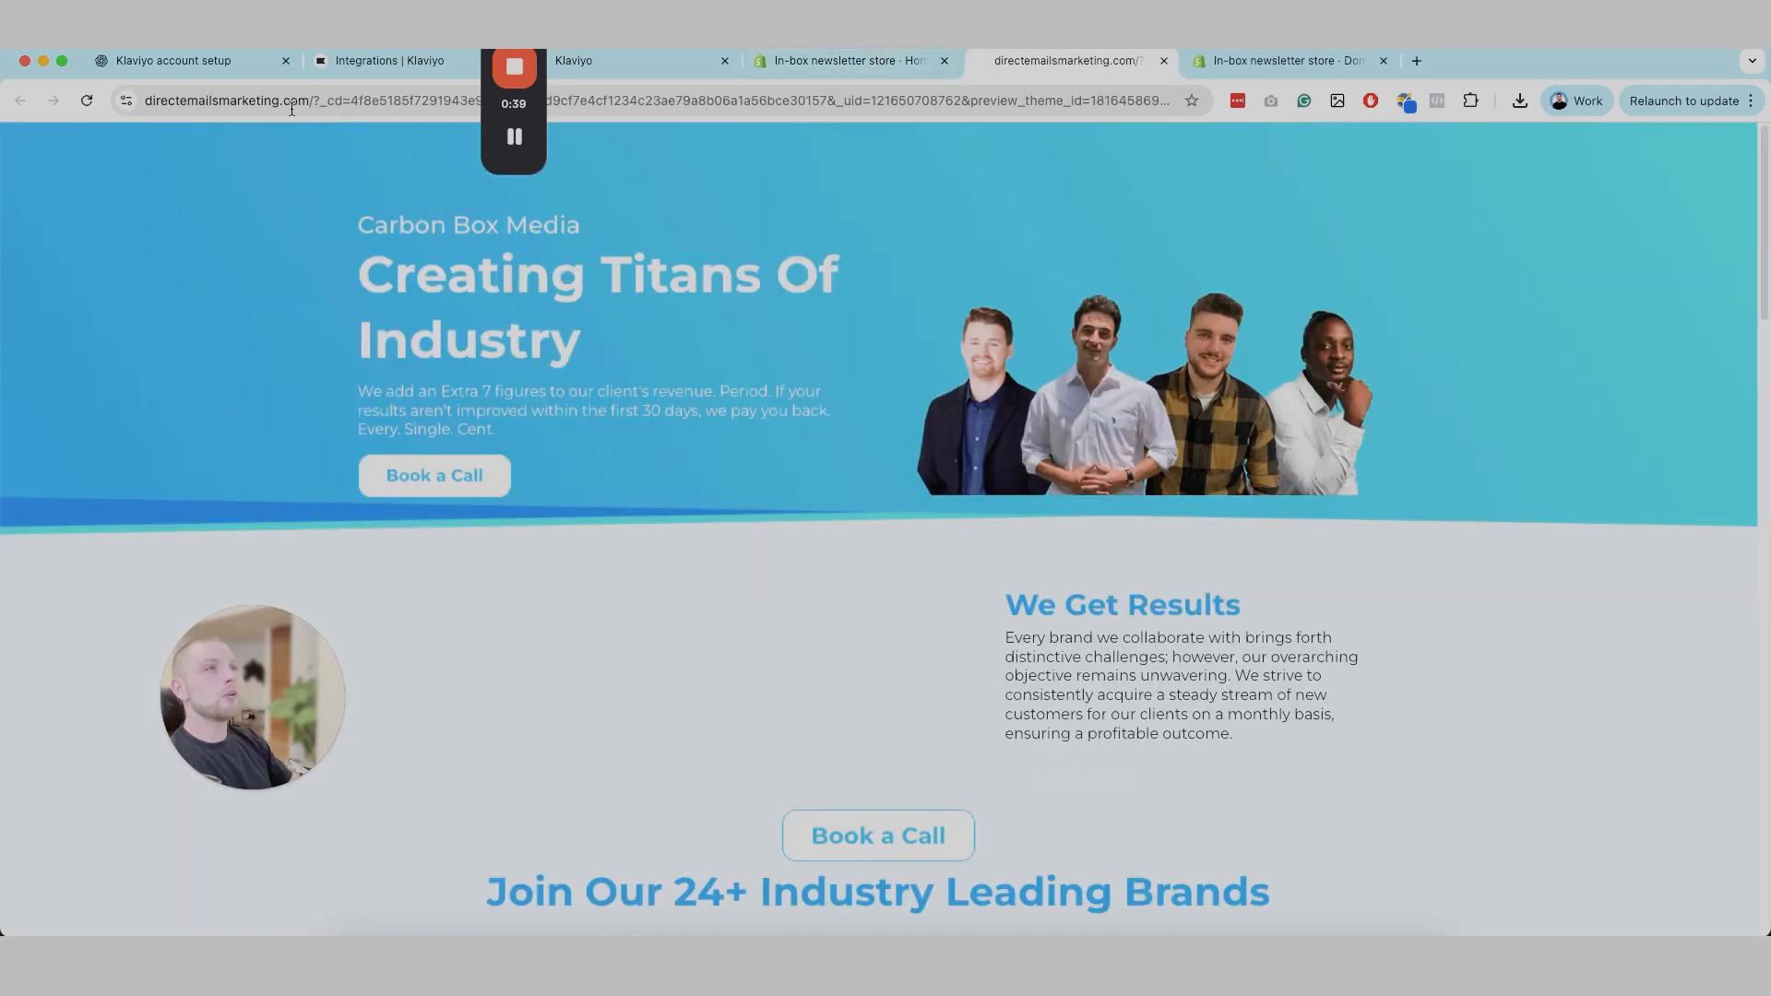
left_click_drag(306, 101, 146, 108)
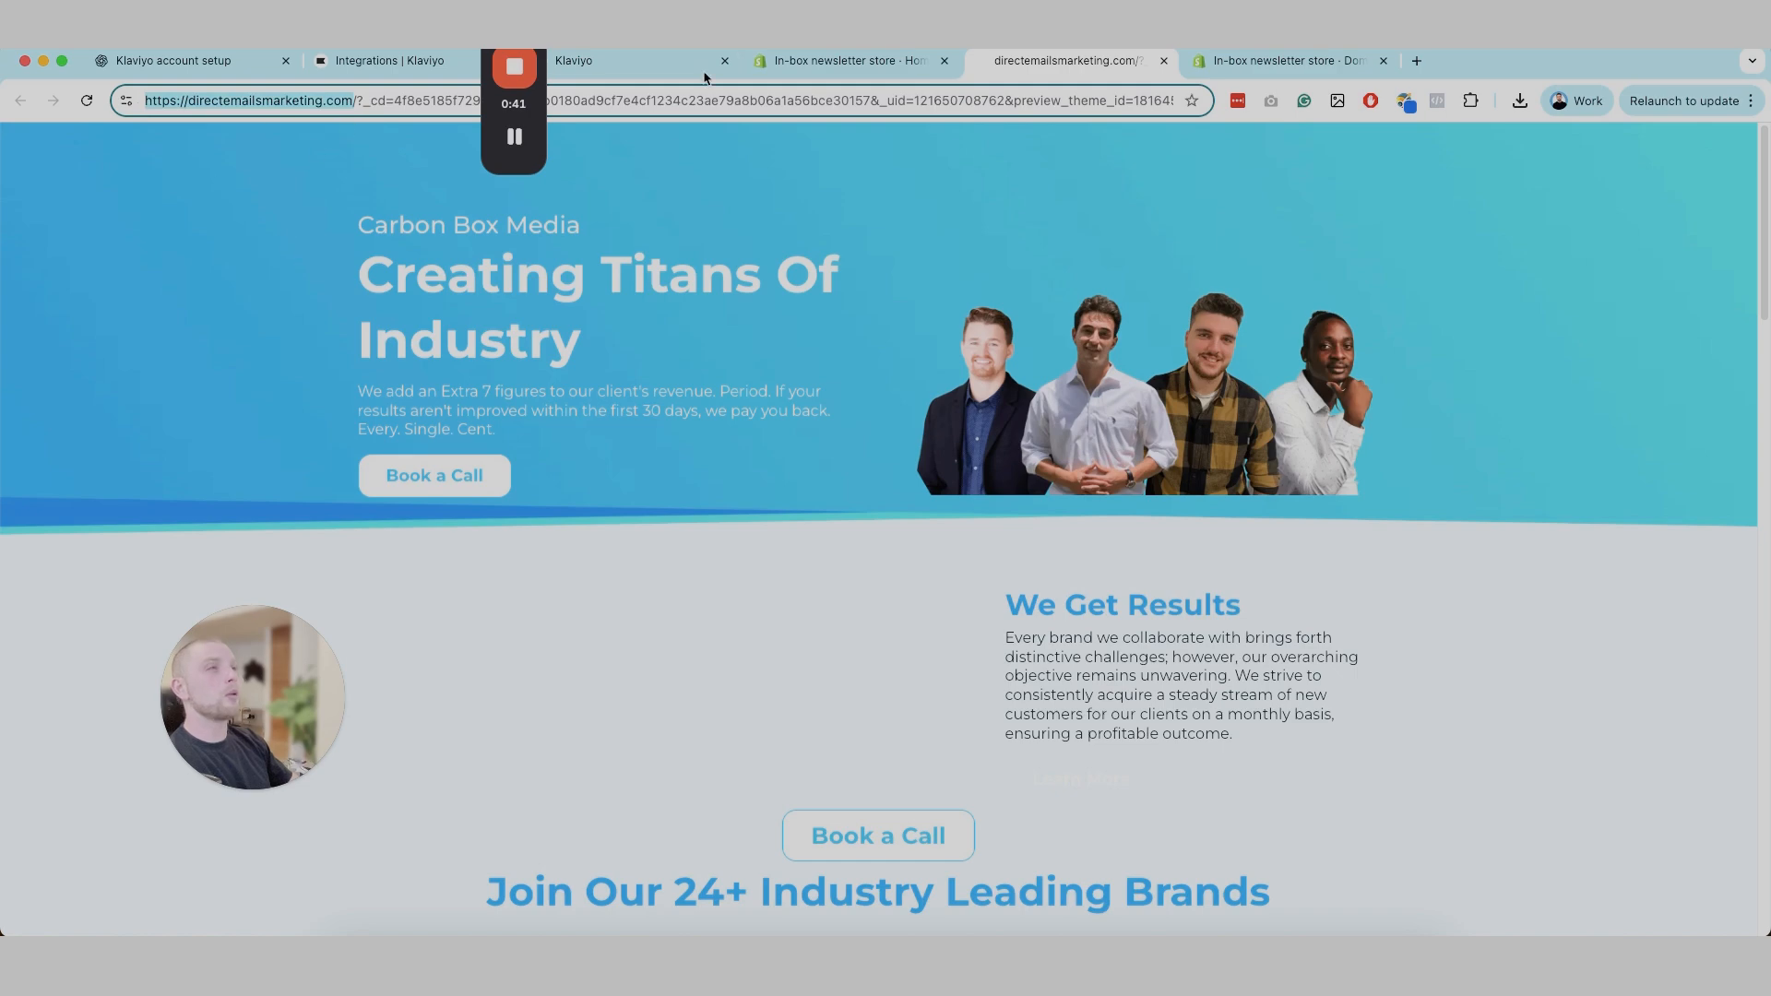
left_click(791, 67)
left_click(648, 70)
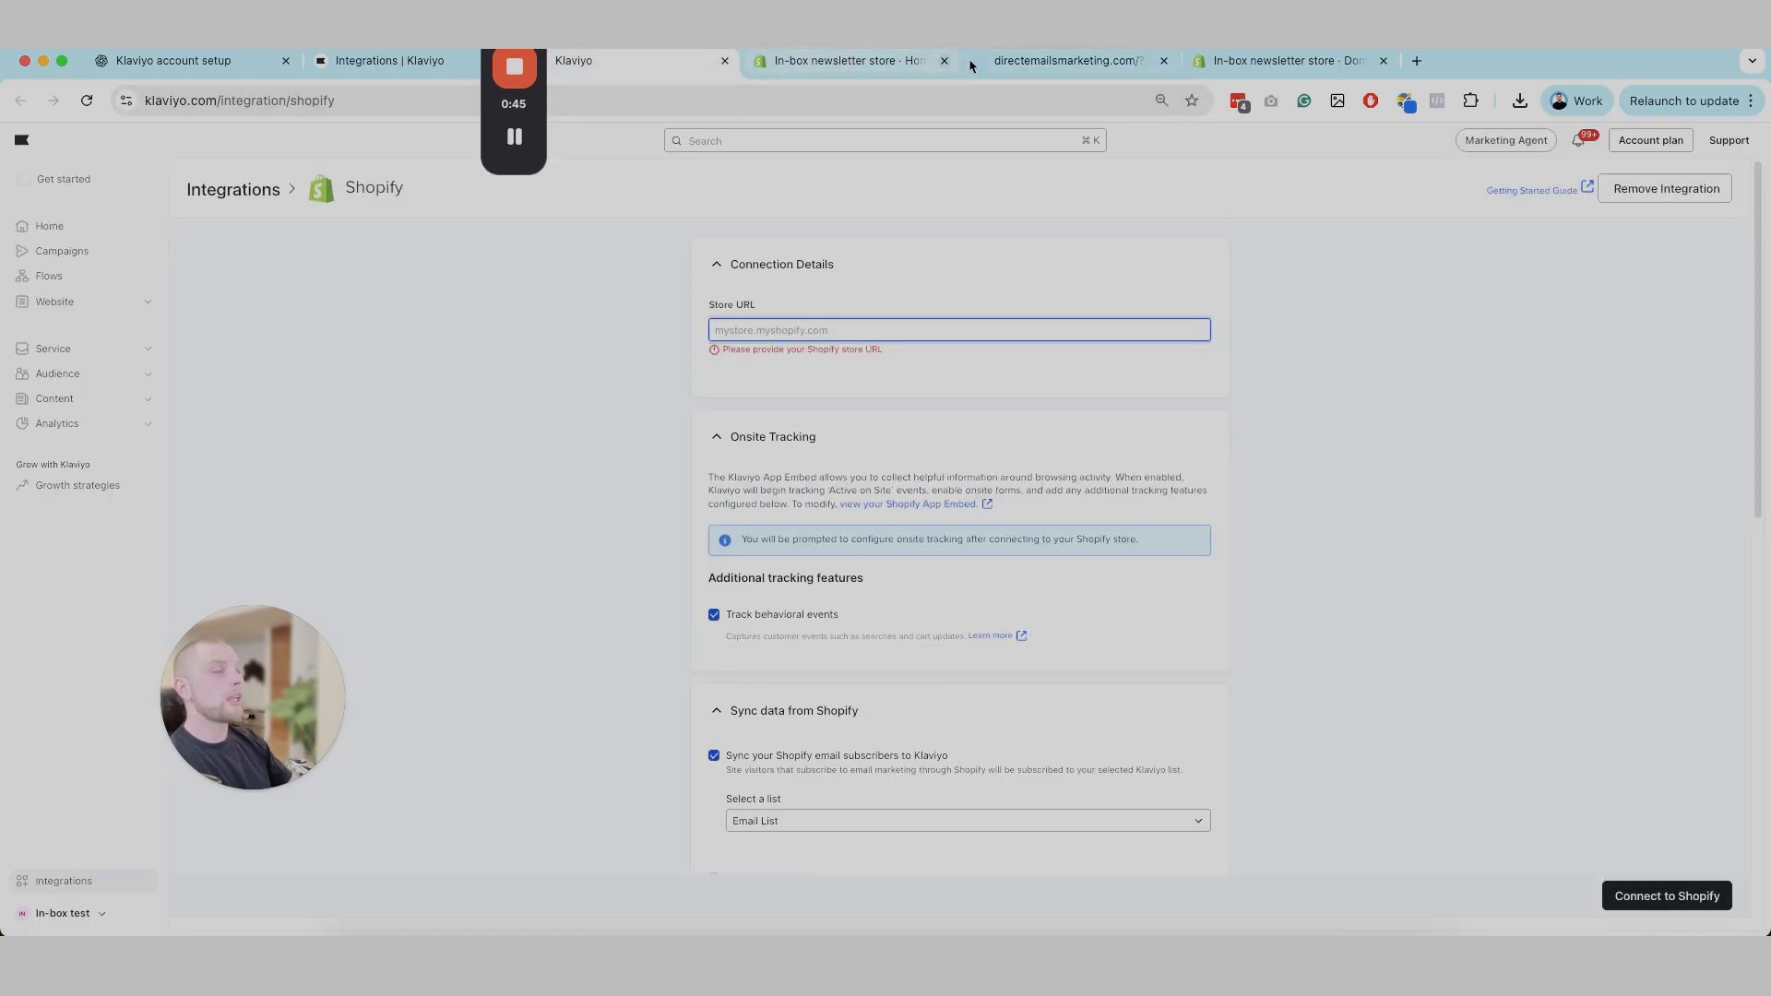
left_click(1060, 61)
left_click(849, 61)
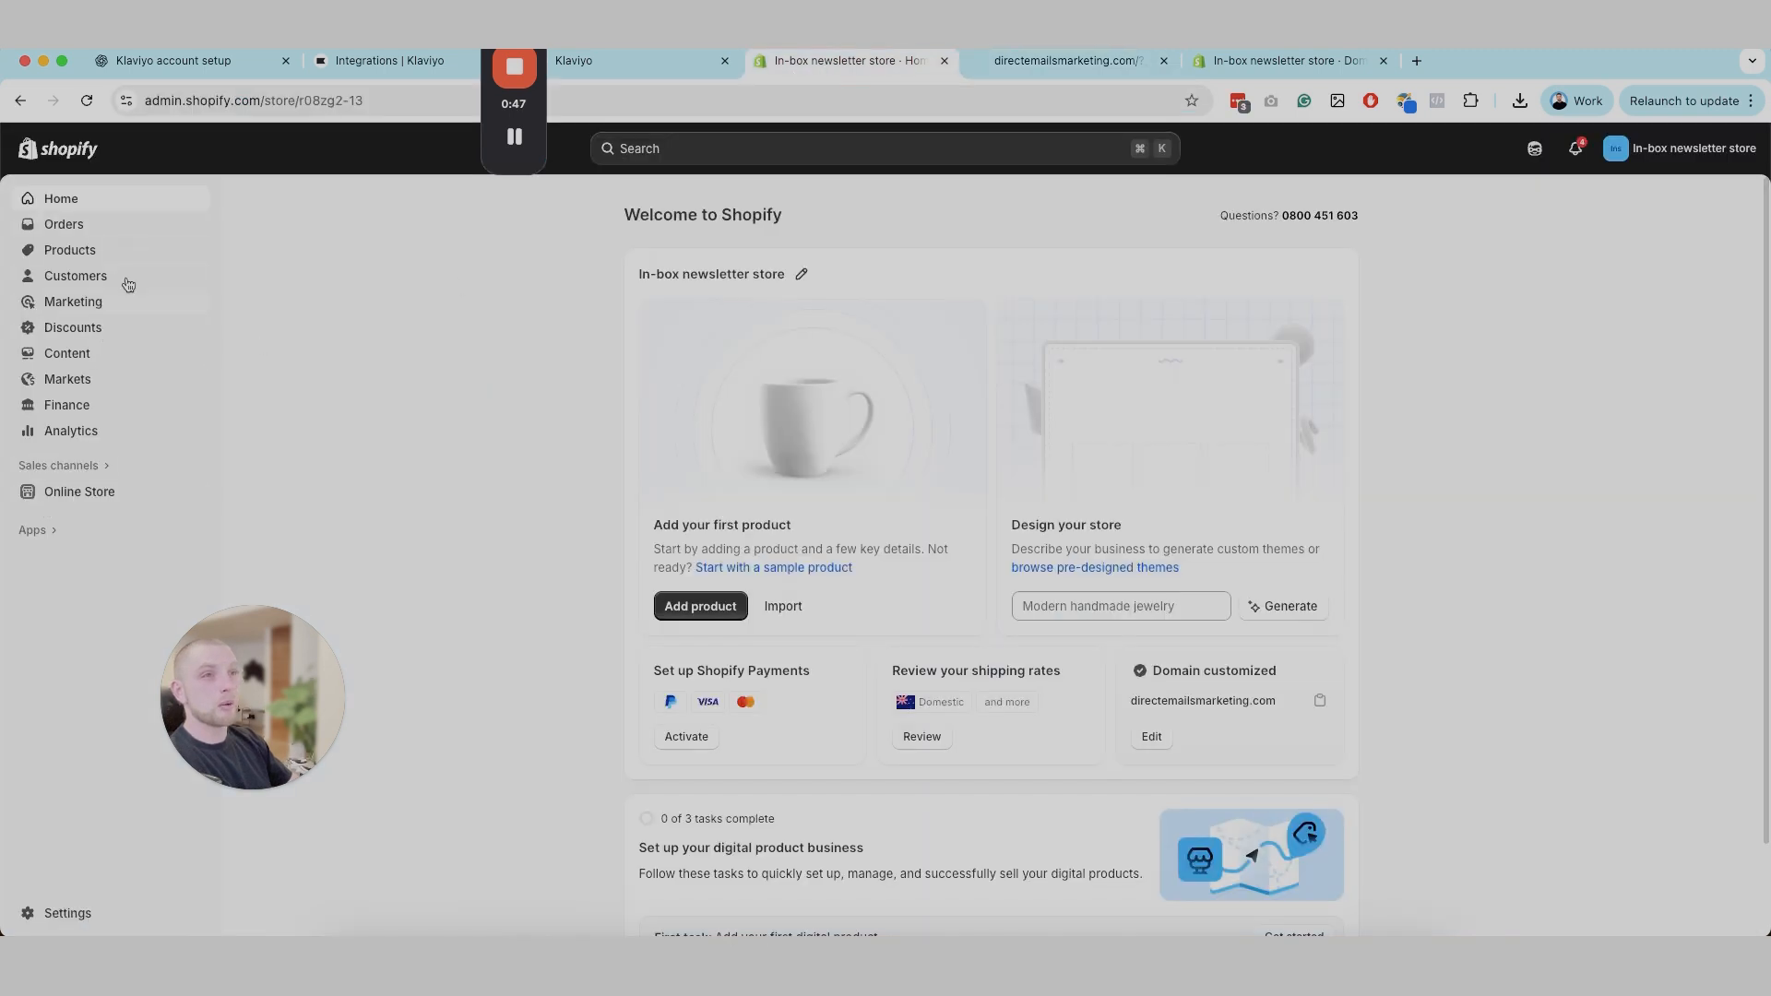
Step: Search the Shopify admin for "domains" and open the Domains settings
left_click(885, 151)
type("domains")
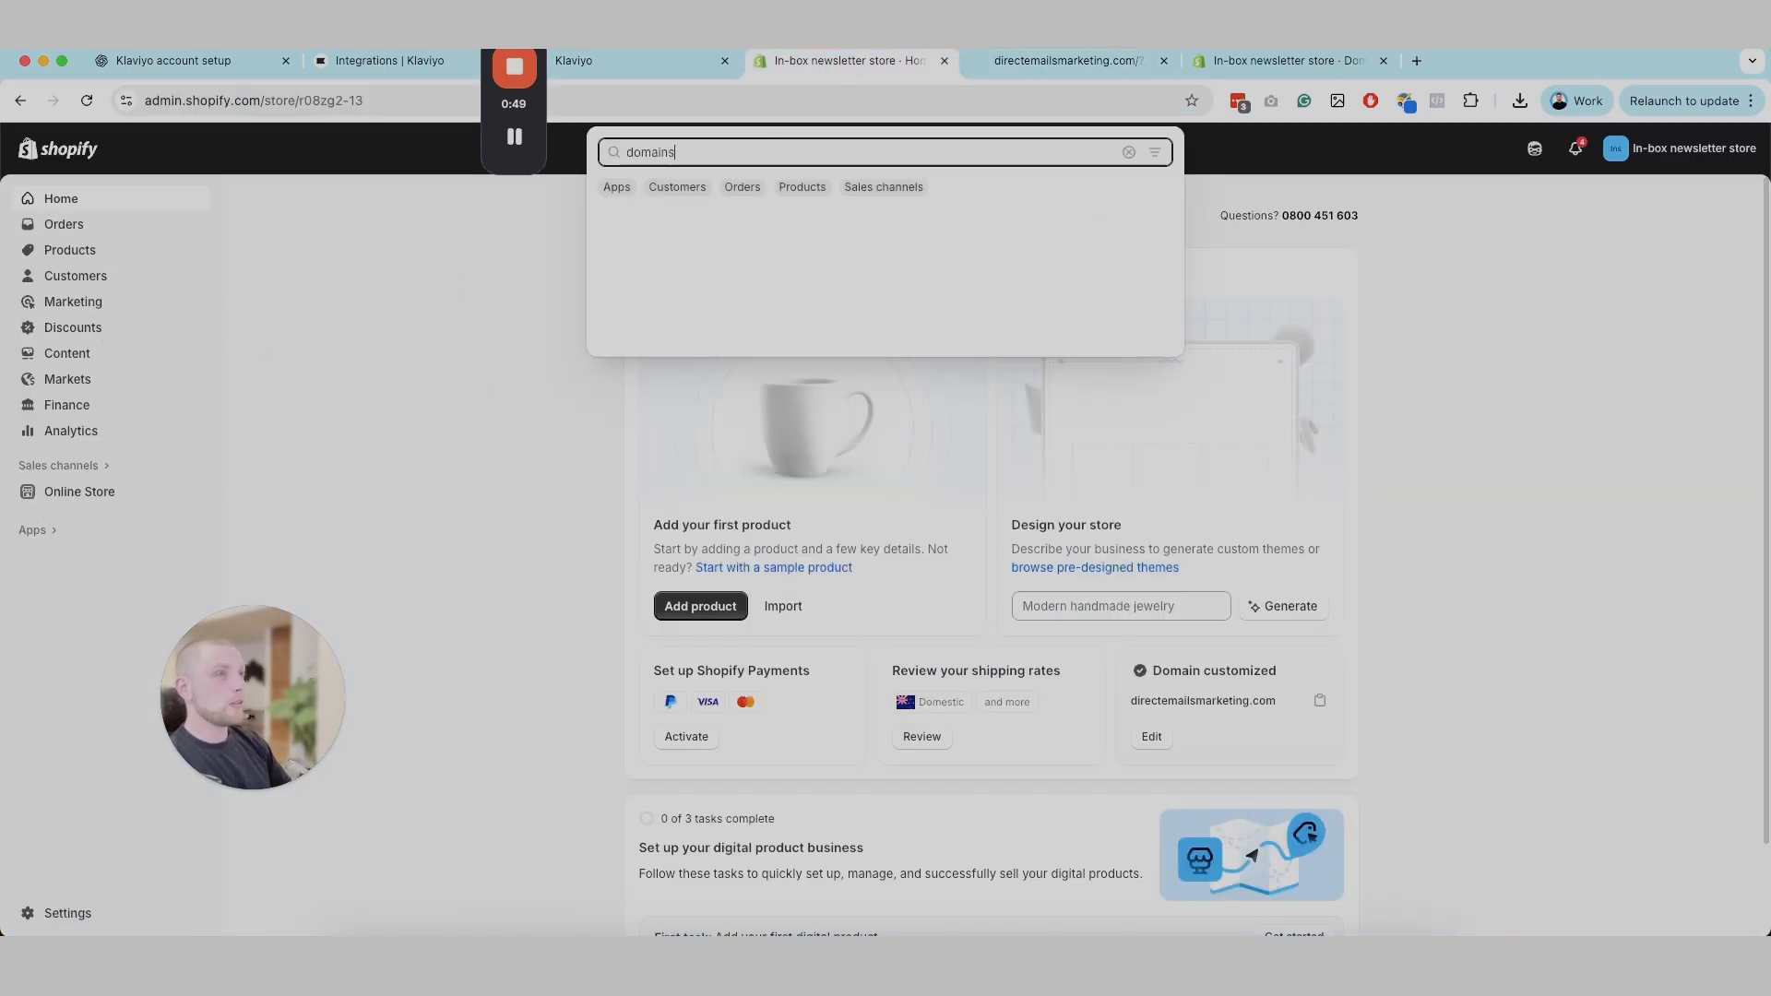
left_click(713, 230)
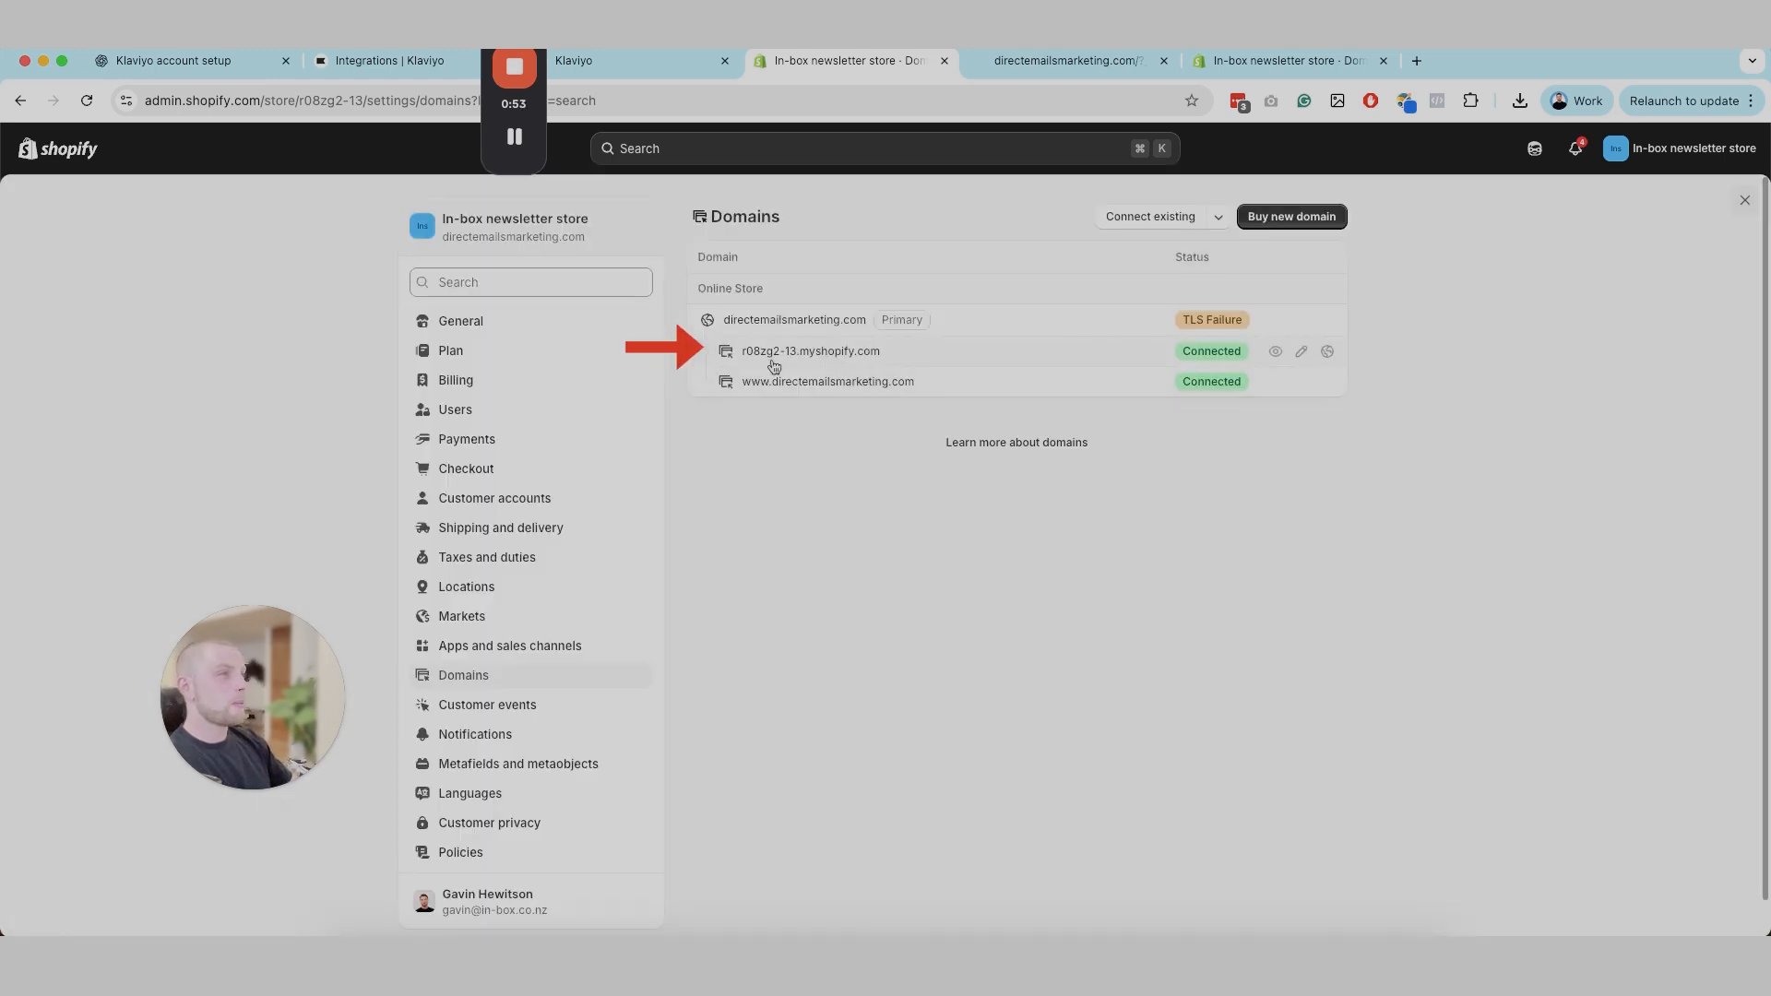
Step: Copy the domain r08zg2-13.myshopify.com from Shopify and enter it as the Store URL in Klaviyo's Shopify integration
left_click_drag(882, 352, 740, 354)
key("super+c")
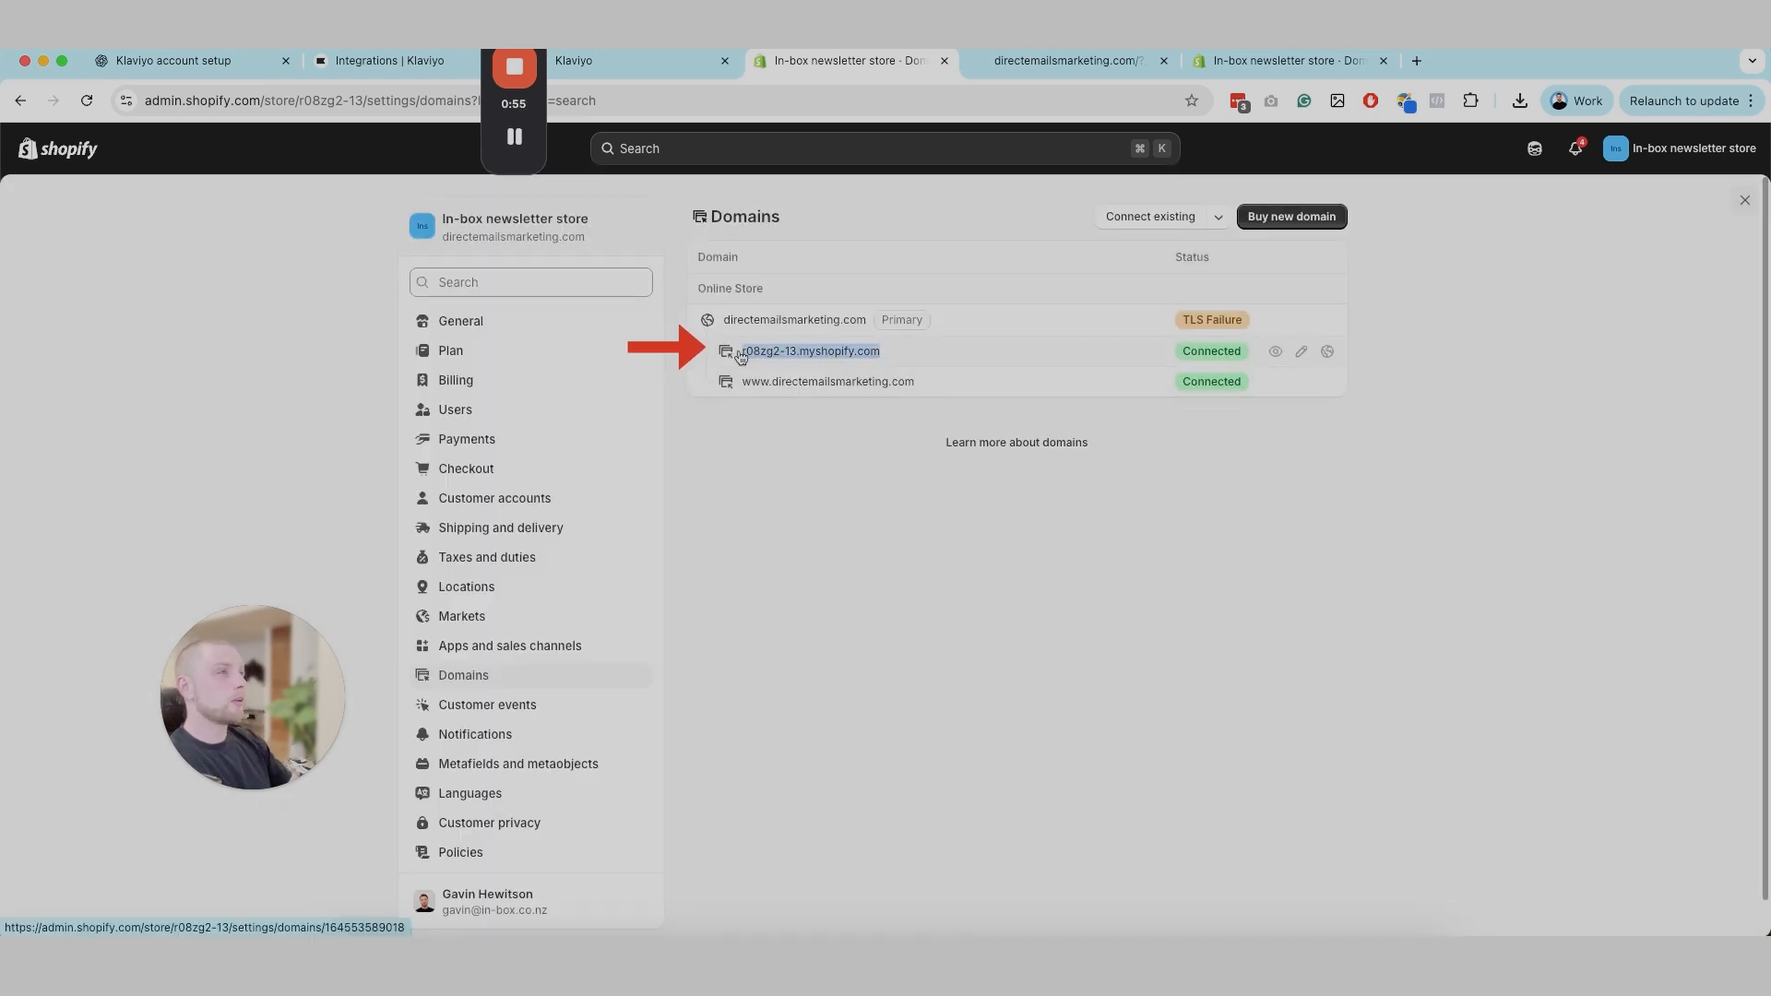
left_click(750, 354, "super")
left_click(1163, 60)
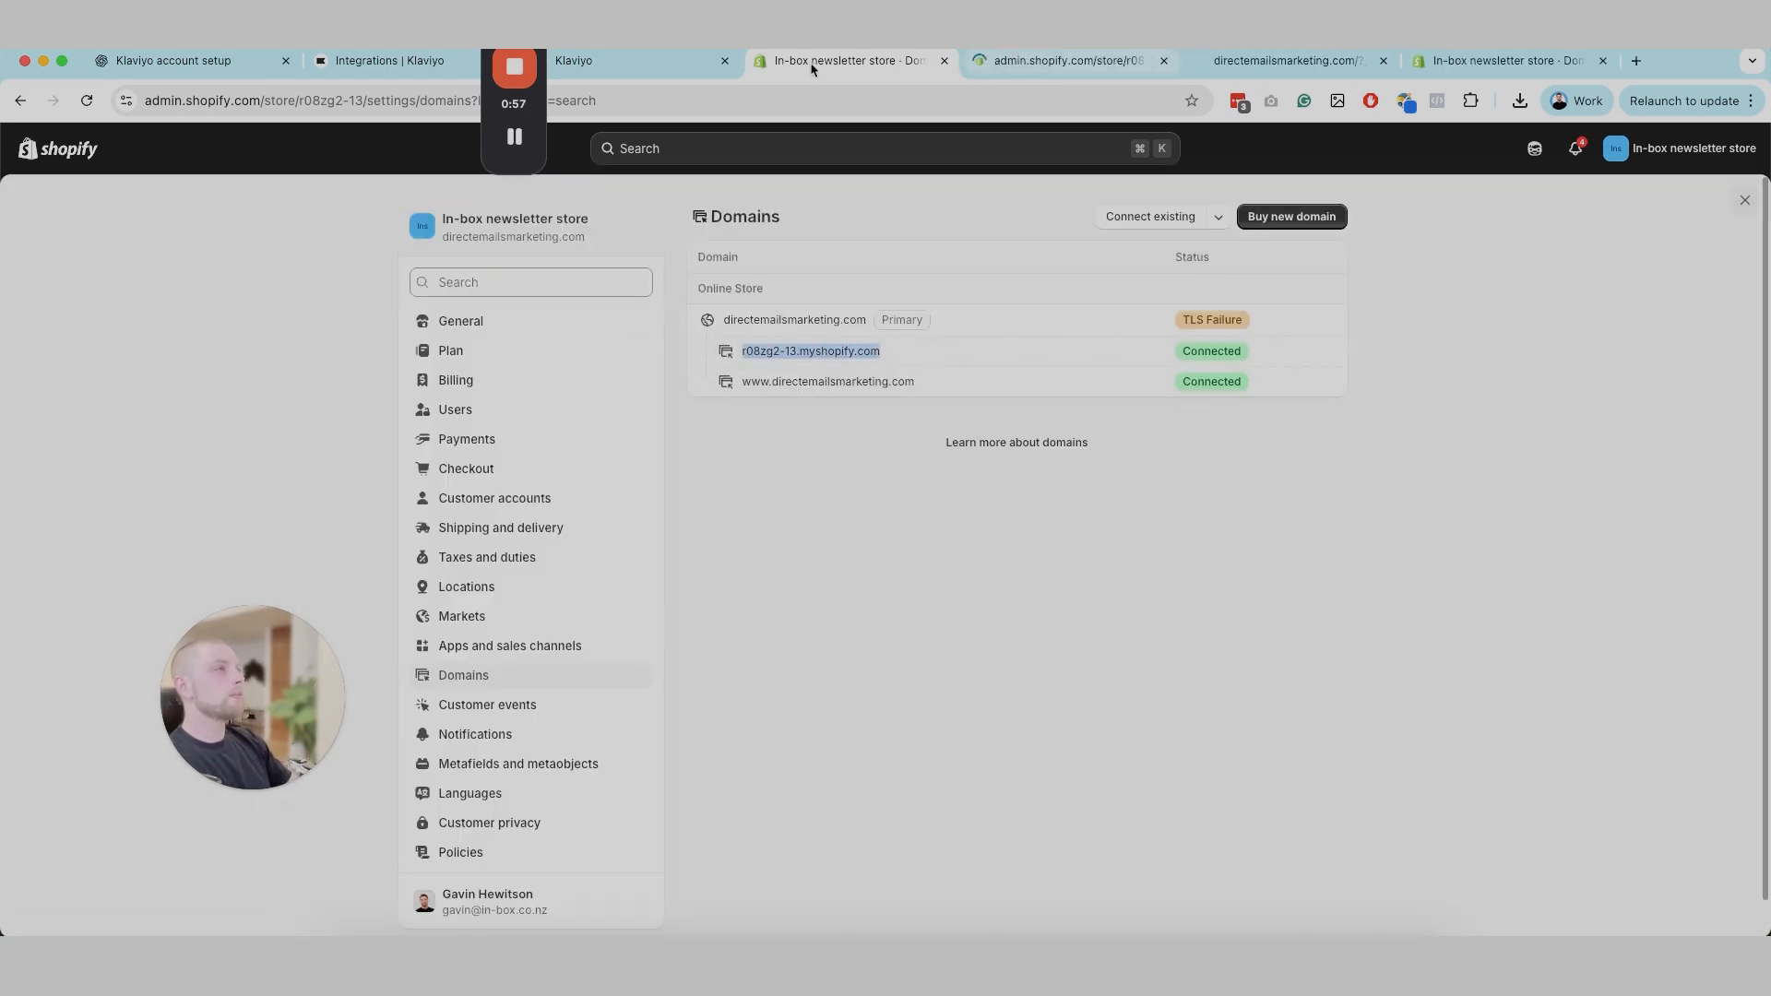
left_click(652, 61)
key("super+v")
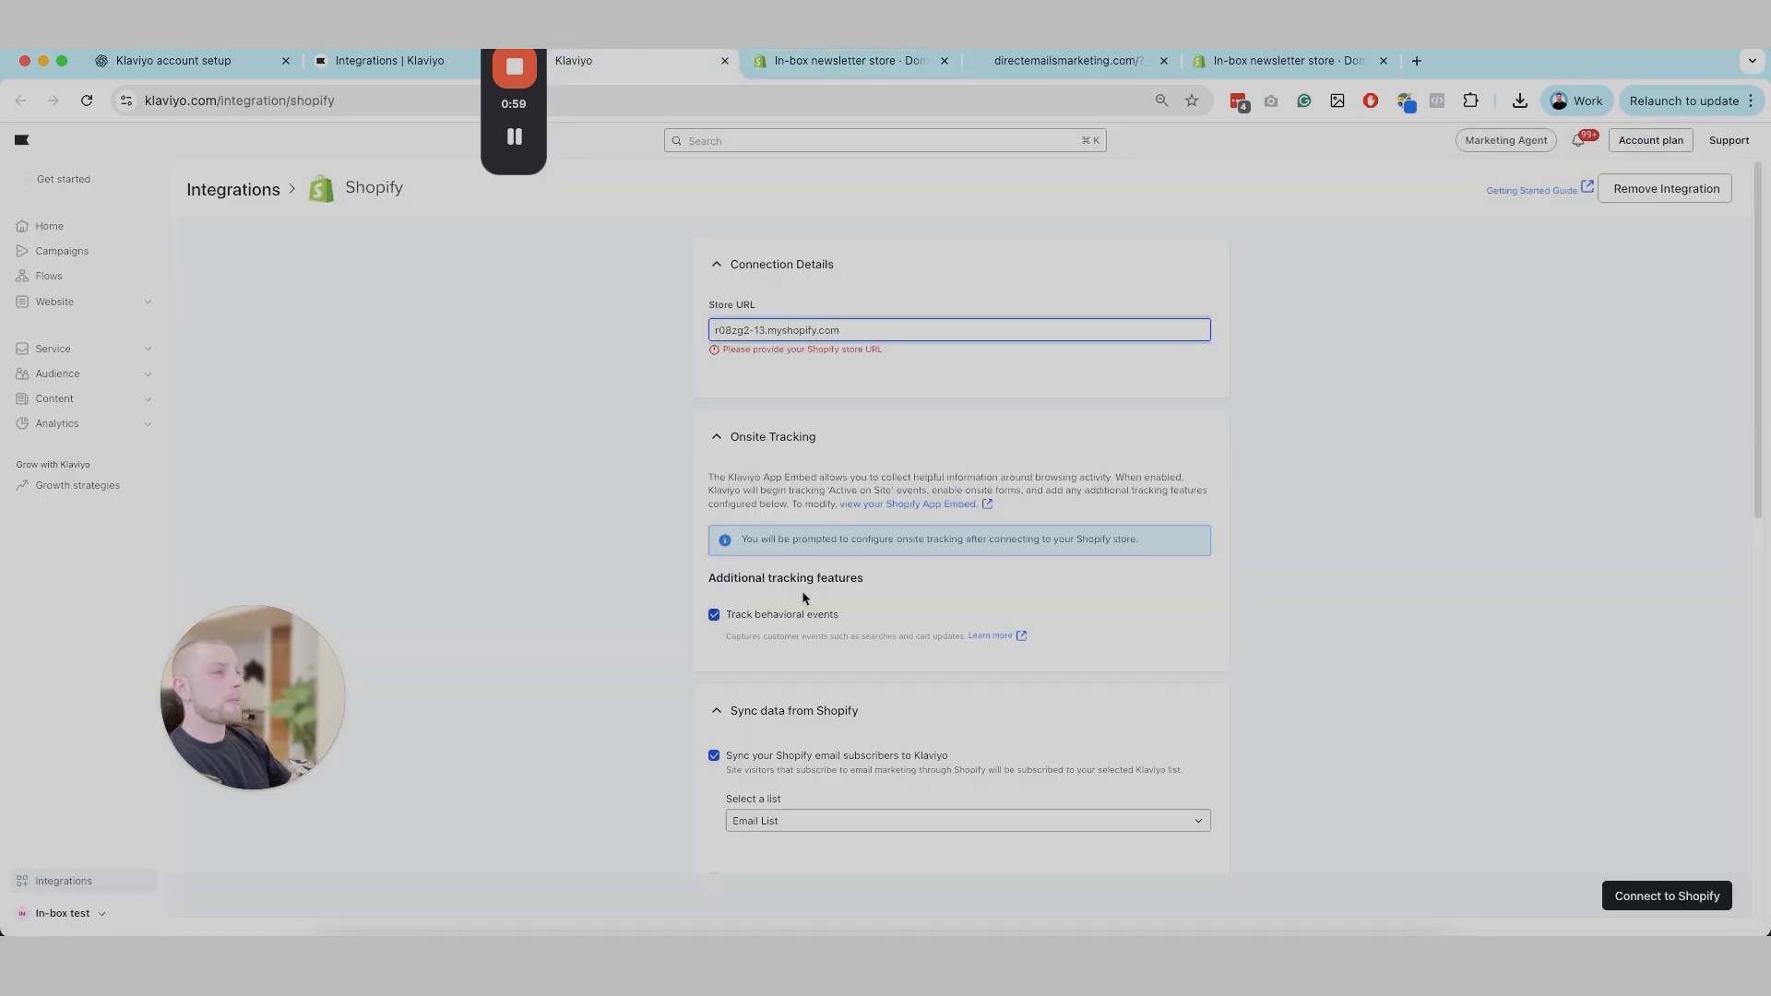
left_click(1045, 406)
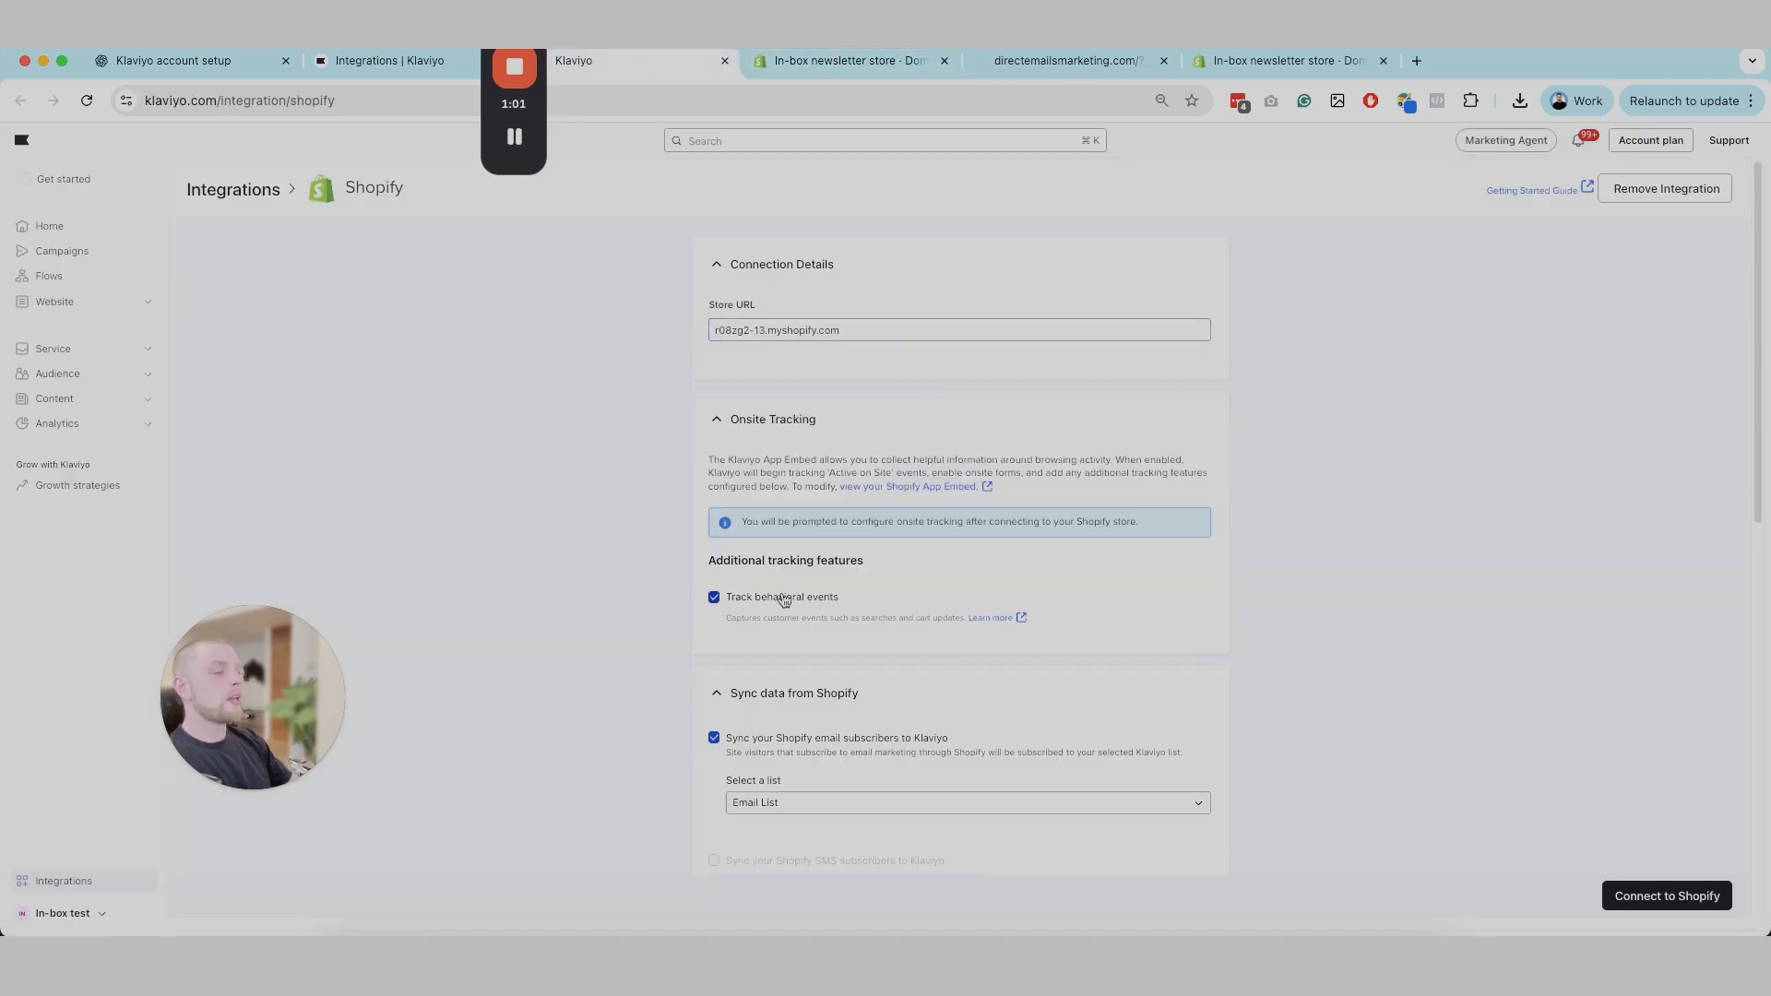
Step: Choose Email List as the list for syncing Shopify email subscribers and start the connection to Shopify
scroll(830, 637, "down", 3)
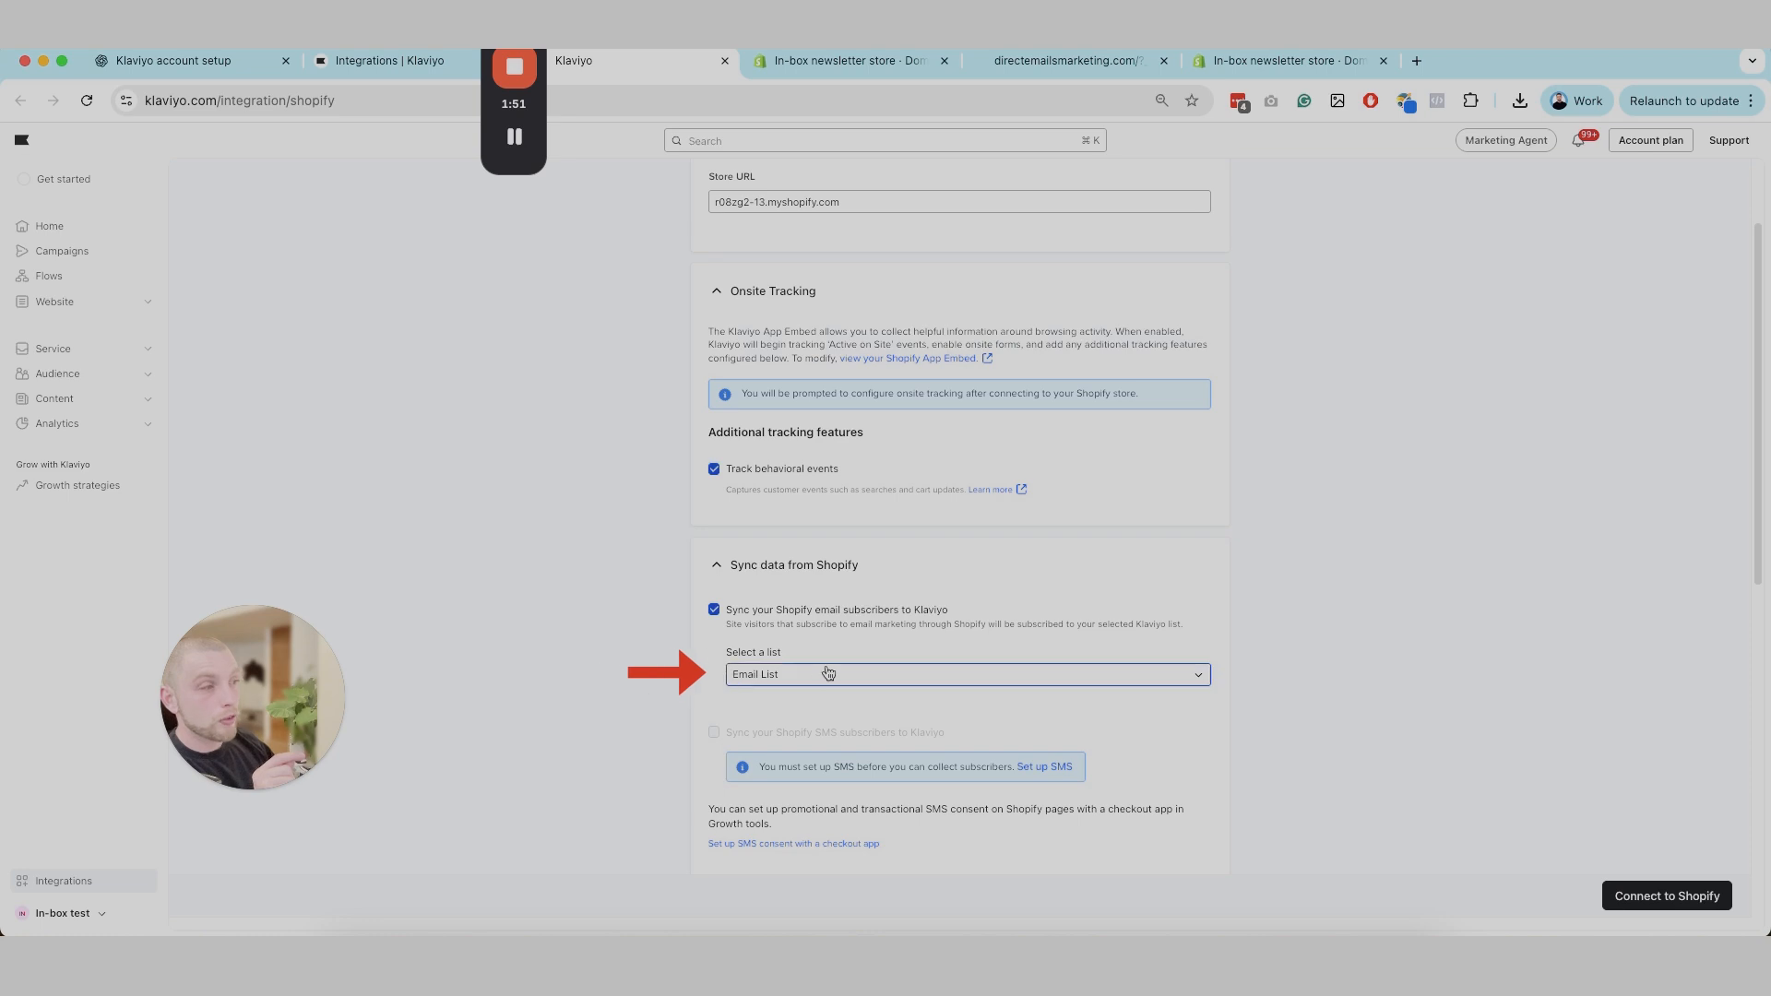
left_click(756, 683)
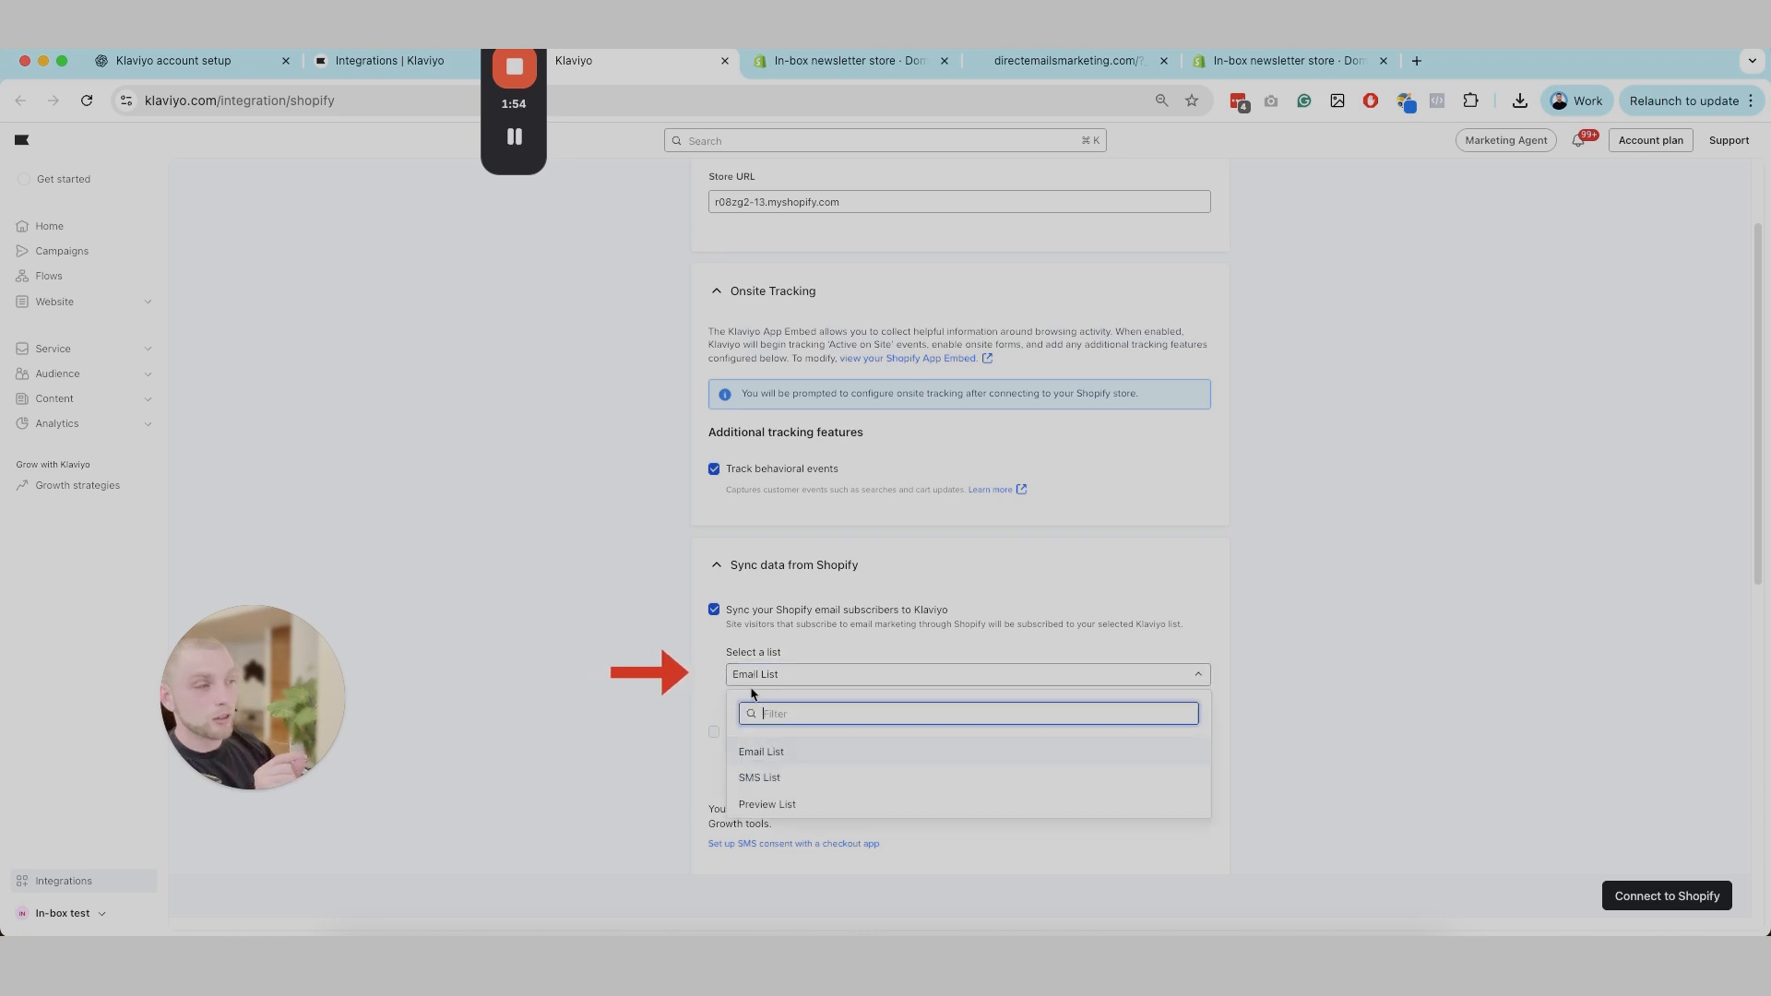
left_click(767, 752)
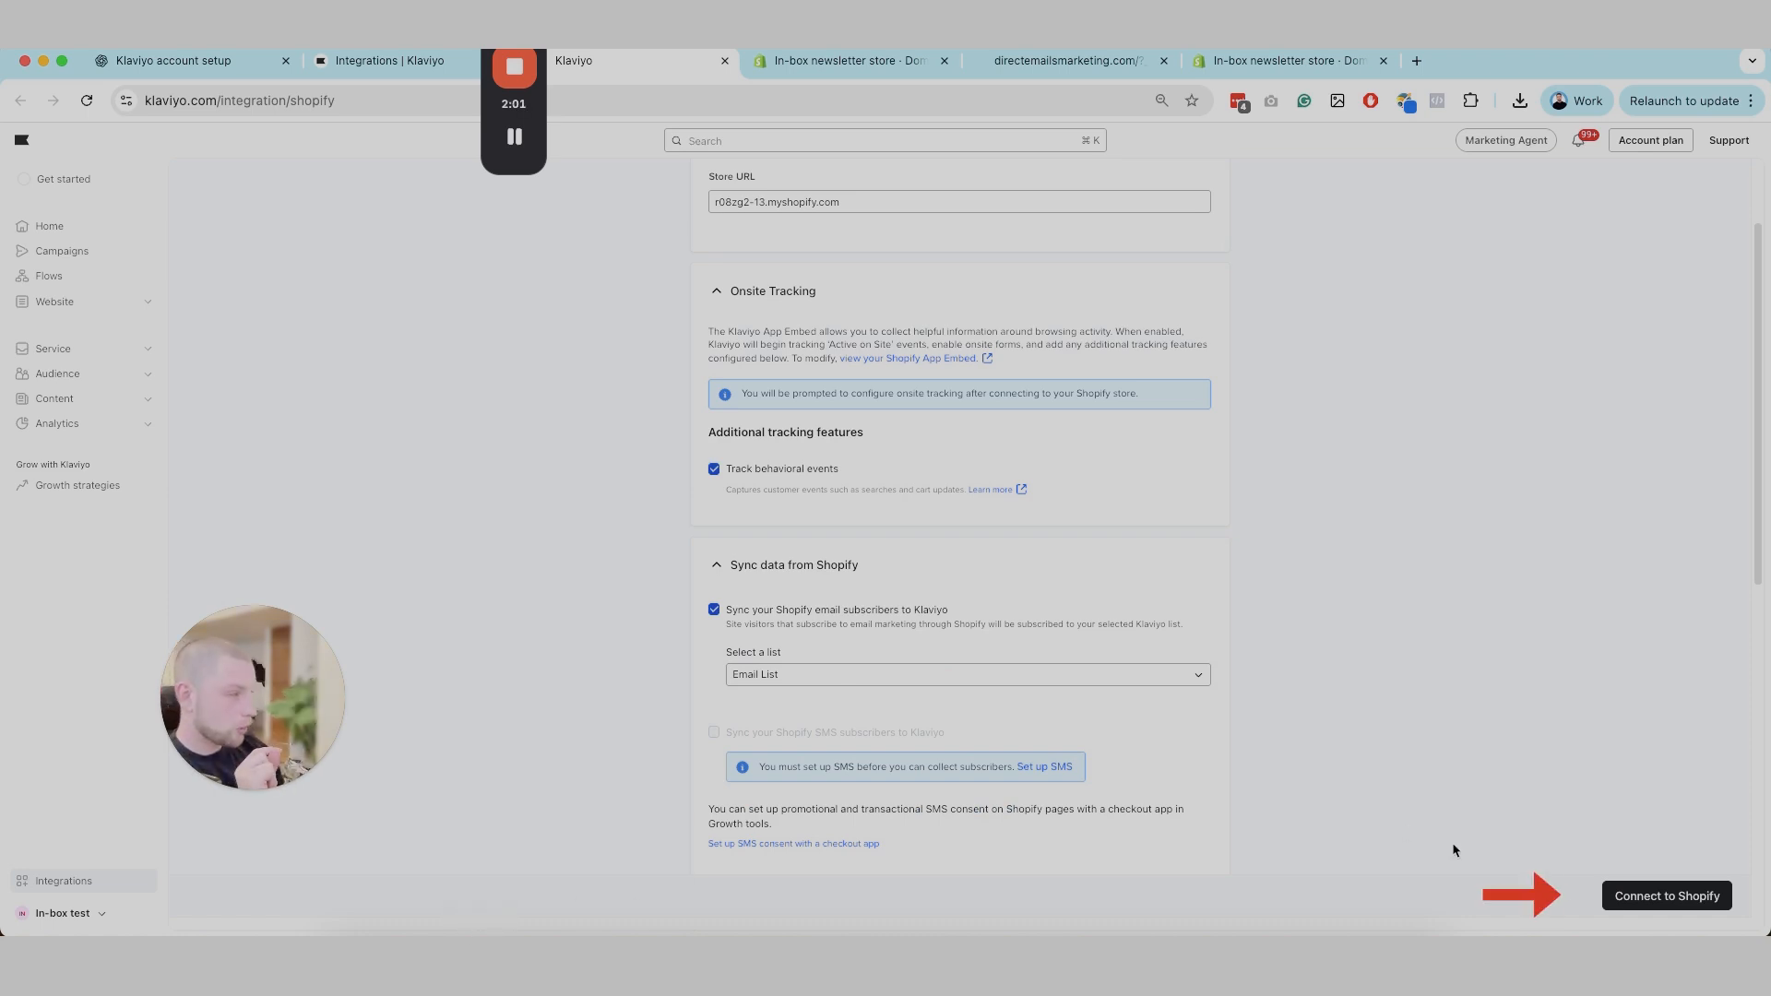
left_click(1647, 896)
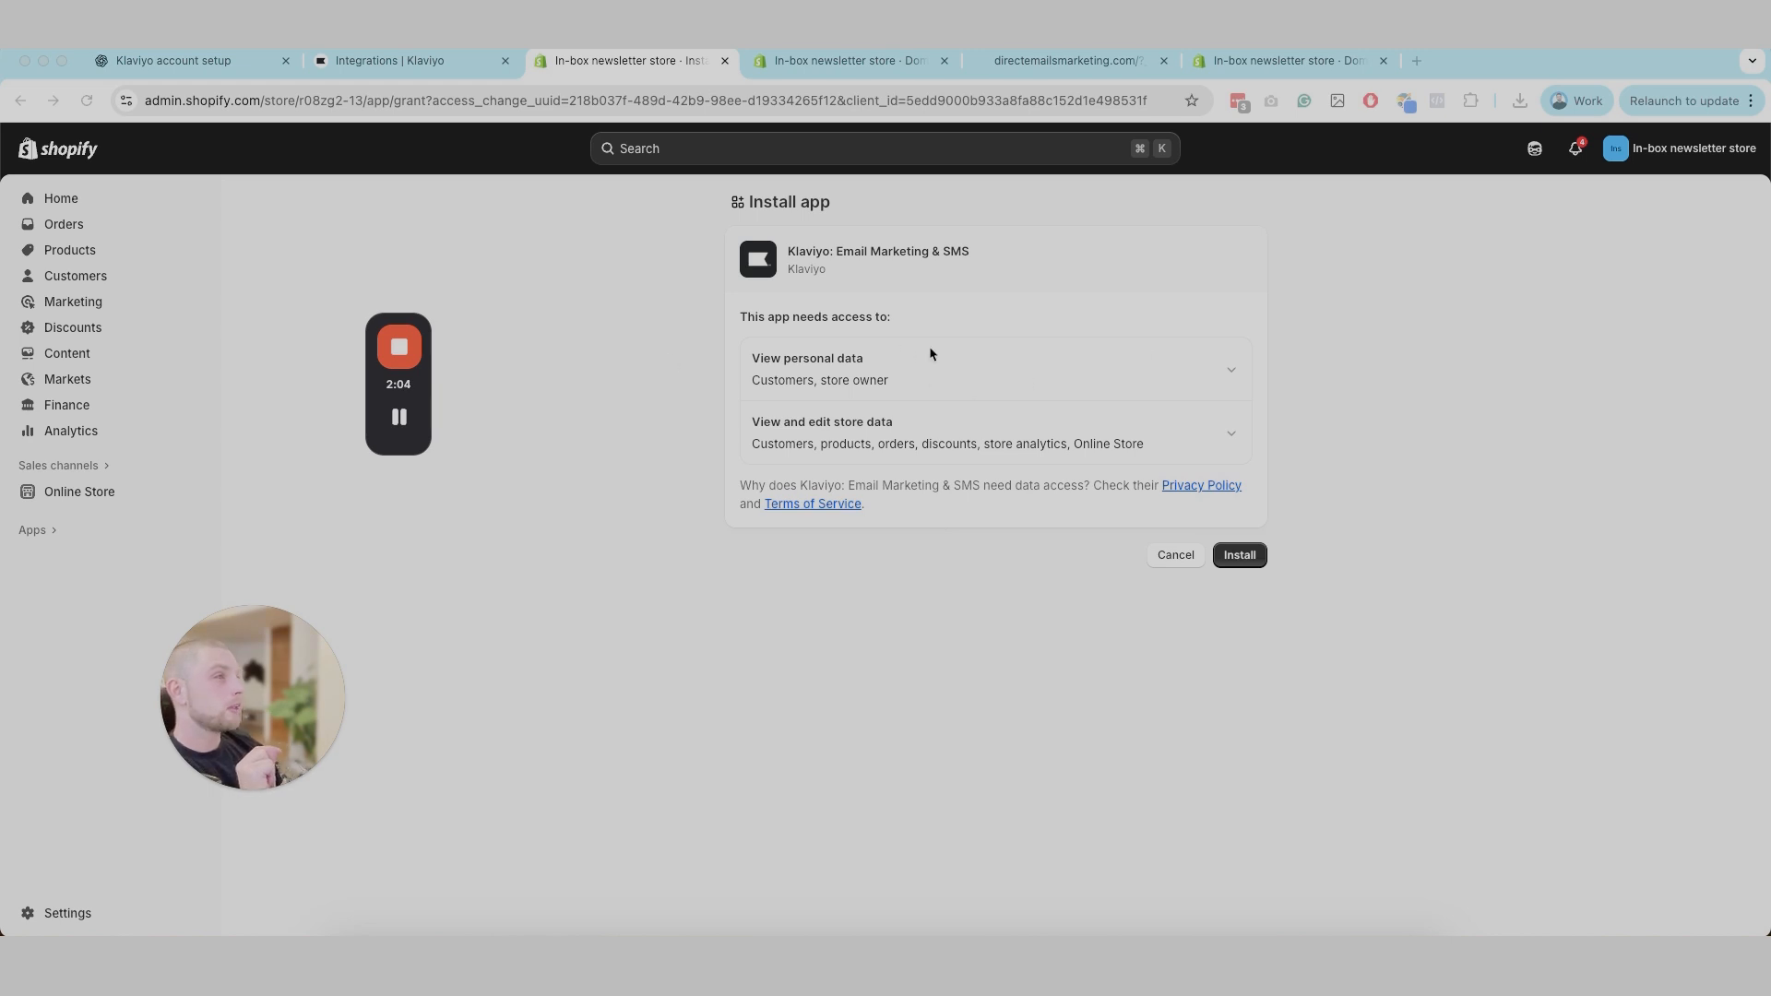
Step: Review the requested data access, install the Klaviyo: Email Marketing & SMS app in Shopify and confirm the new integration
left_click(1230, 367)
left_click(1231, 369)
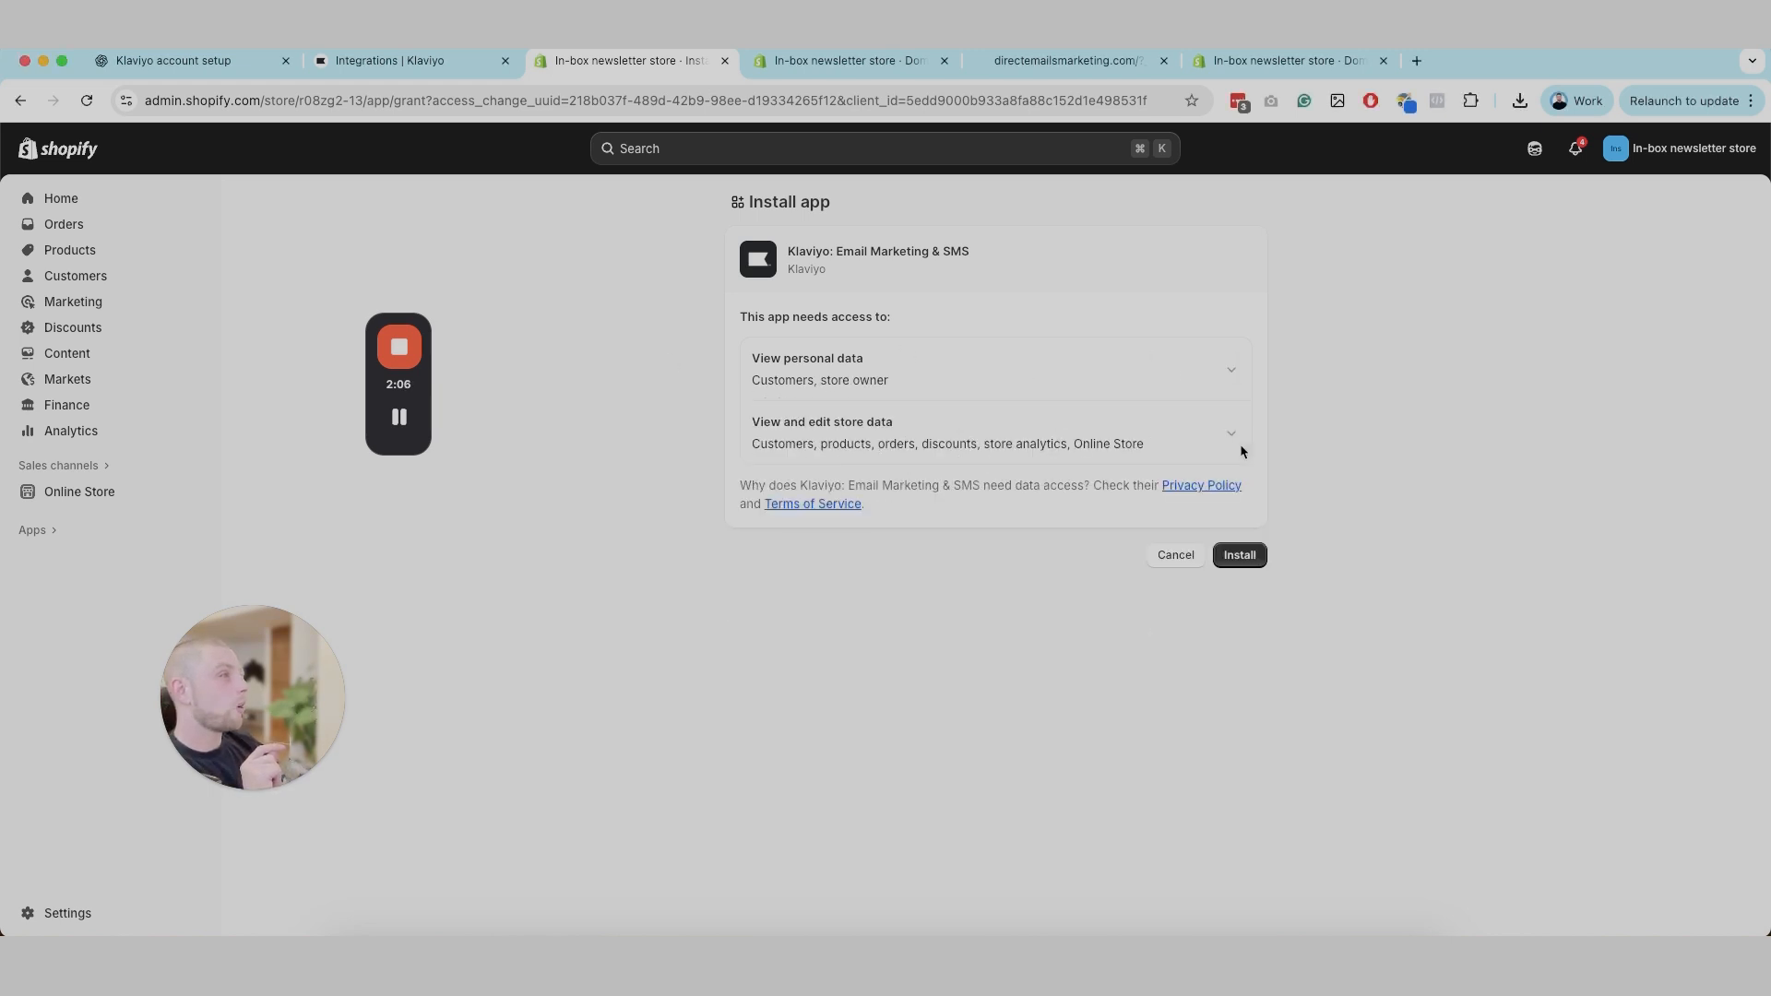
left_click(1239, 555)
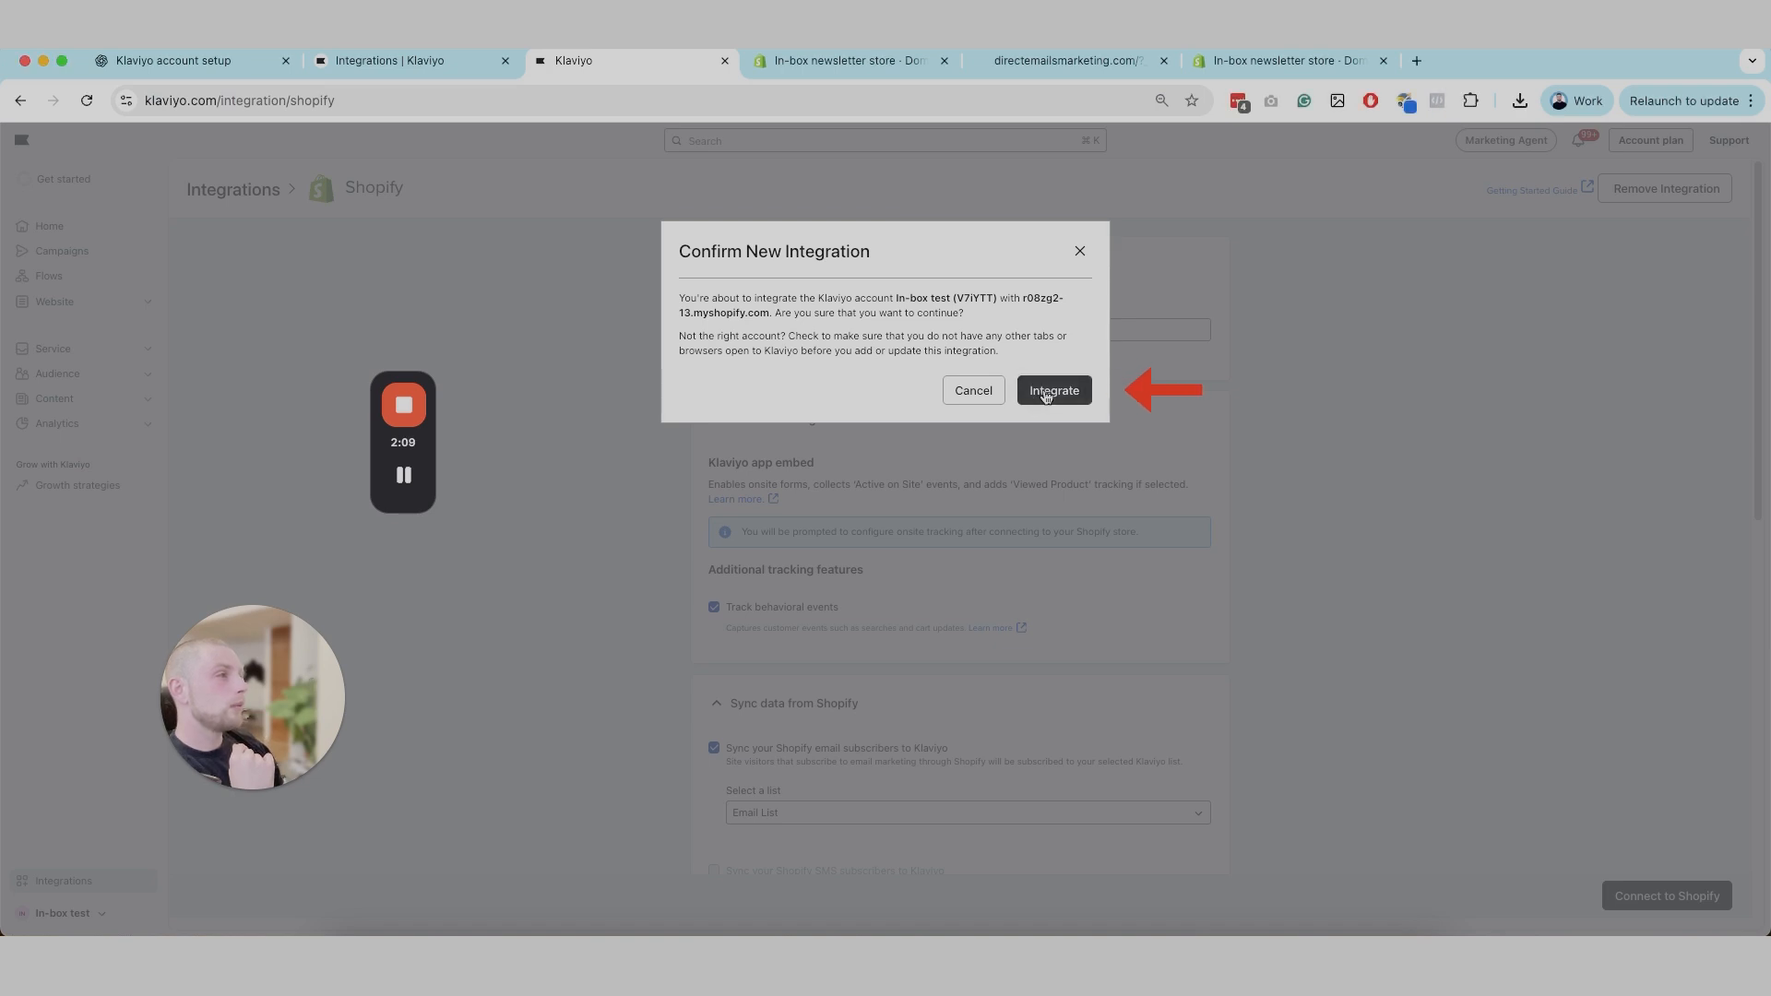
left_click(1048, 393)
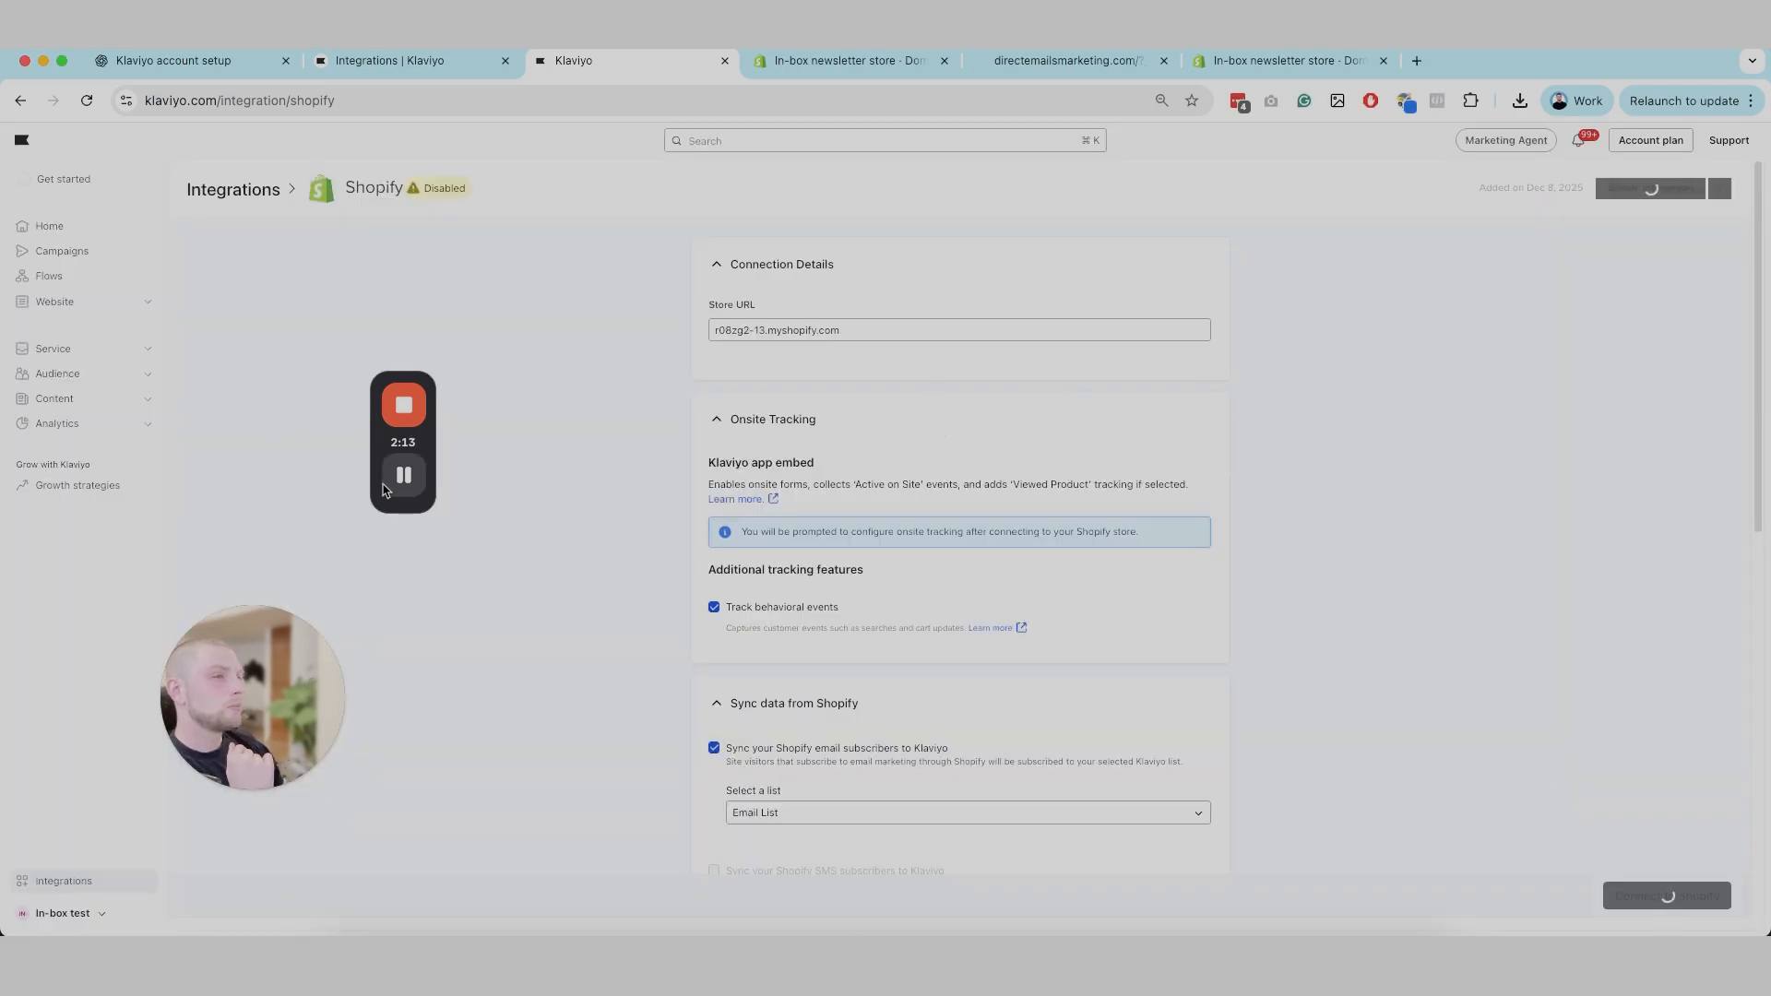
Step: Examine the Shopify integration's sync options, recent data, historical import progress and onsite tracking settings
scroll(738, 553, "down", 5)
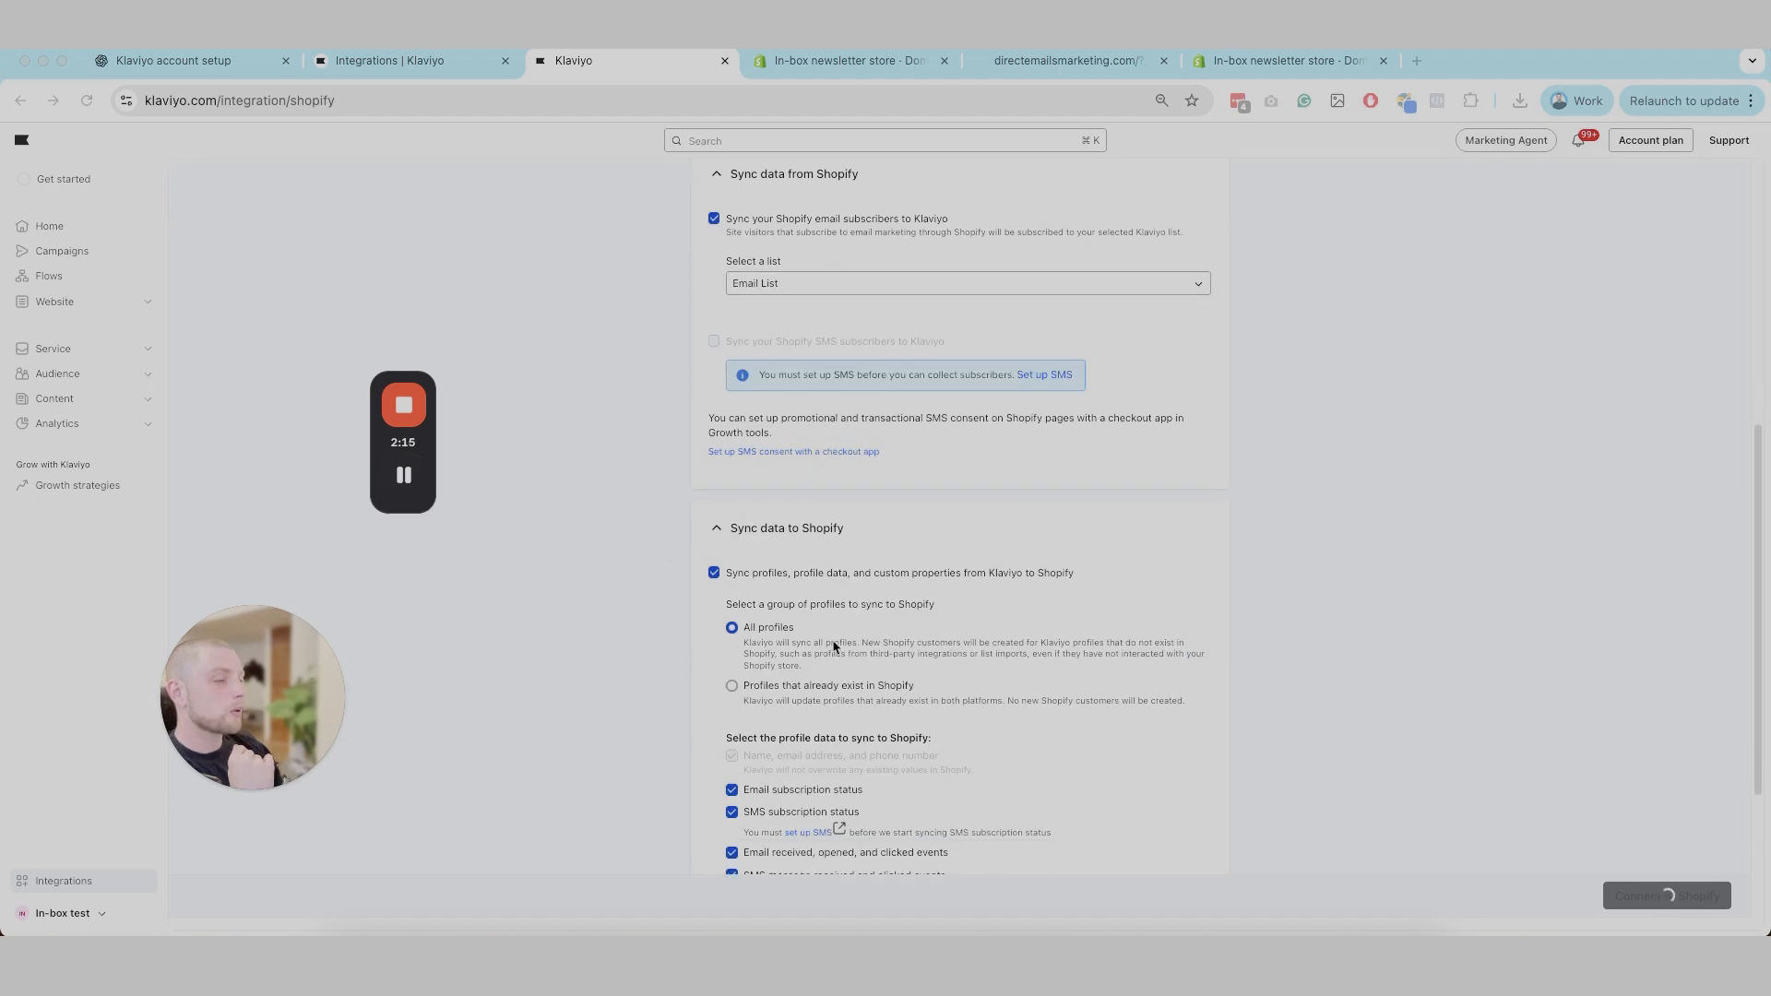
scroll(835, 633, "down", 3)
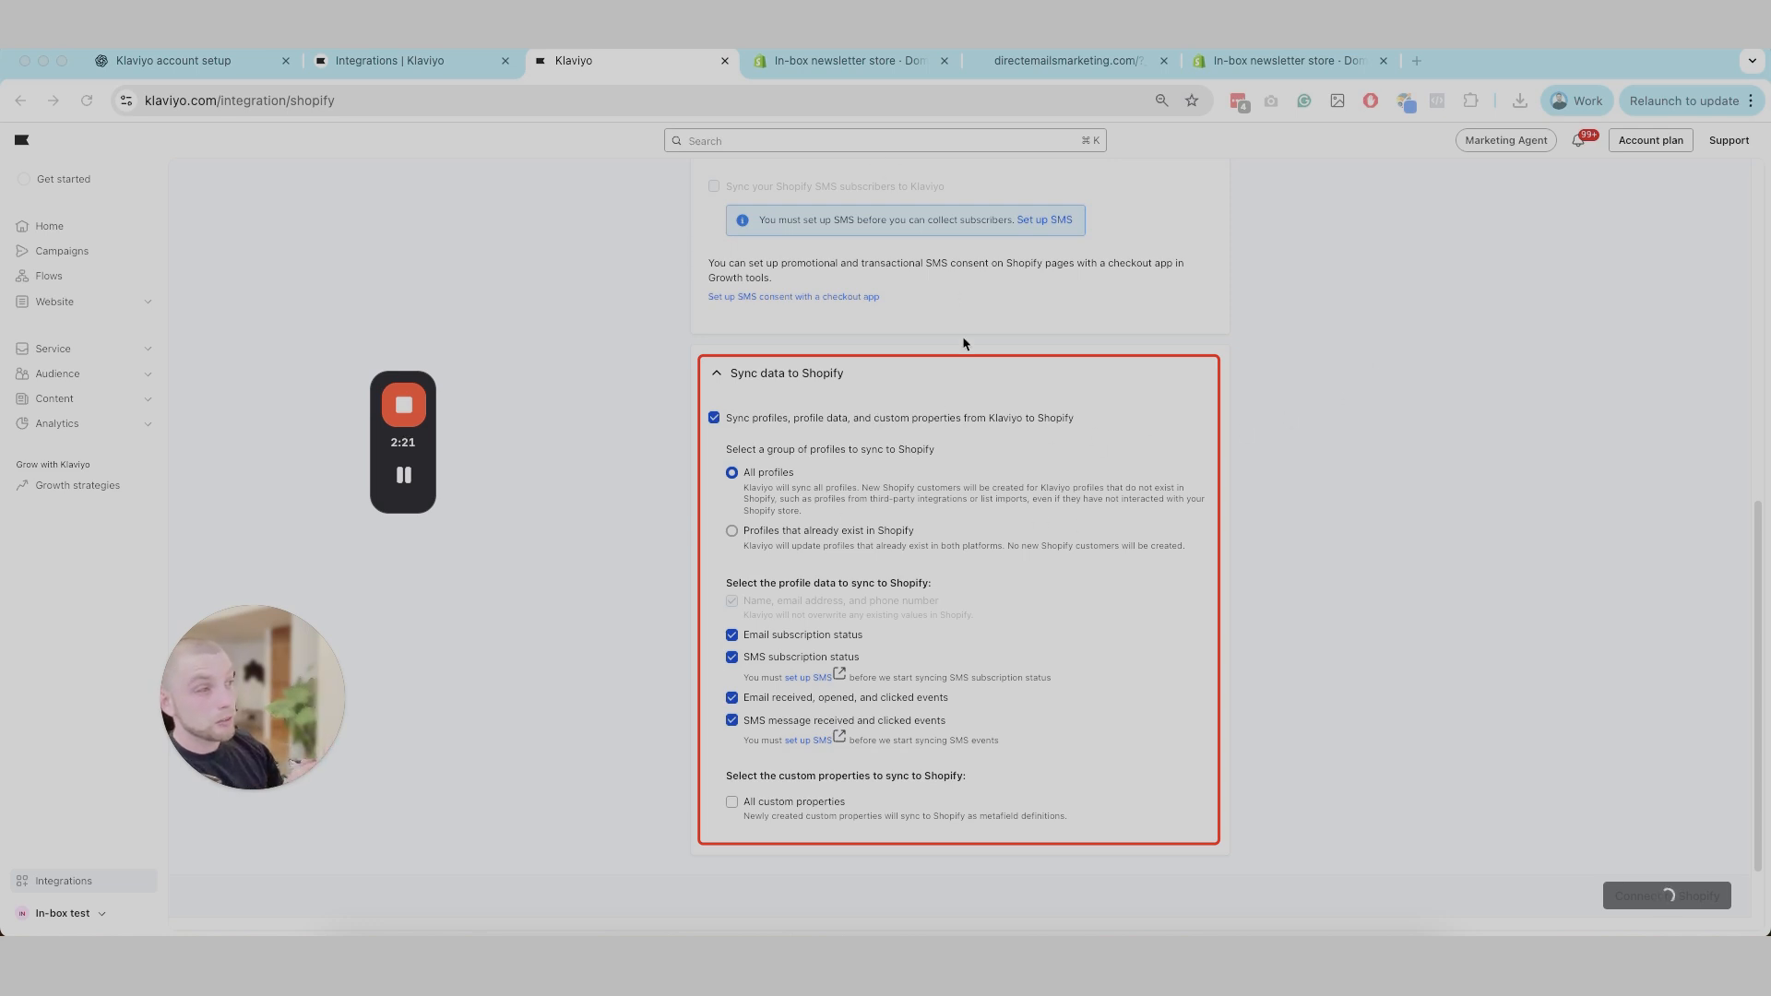
scroll(803, 655, "down", 3)
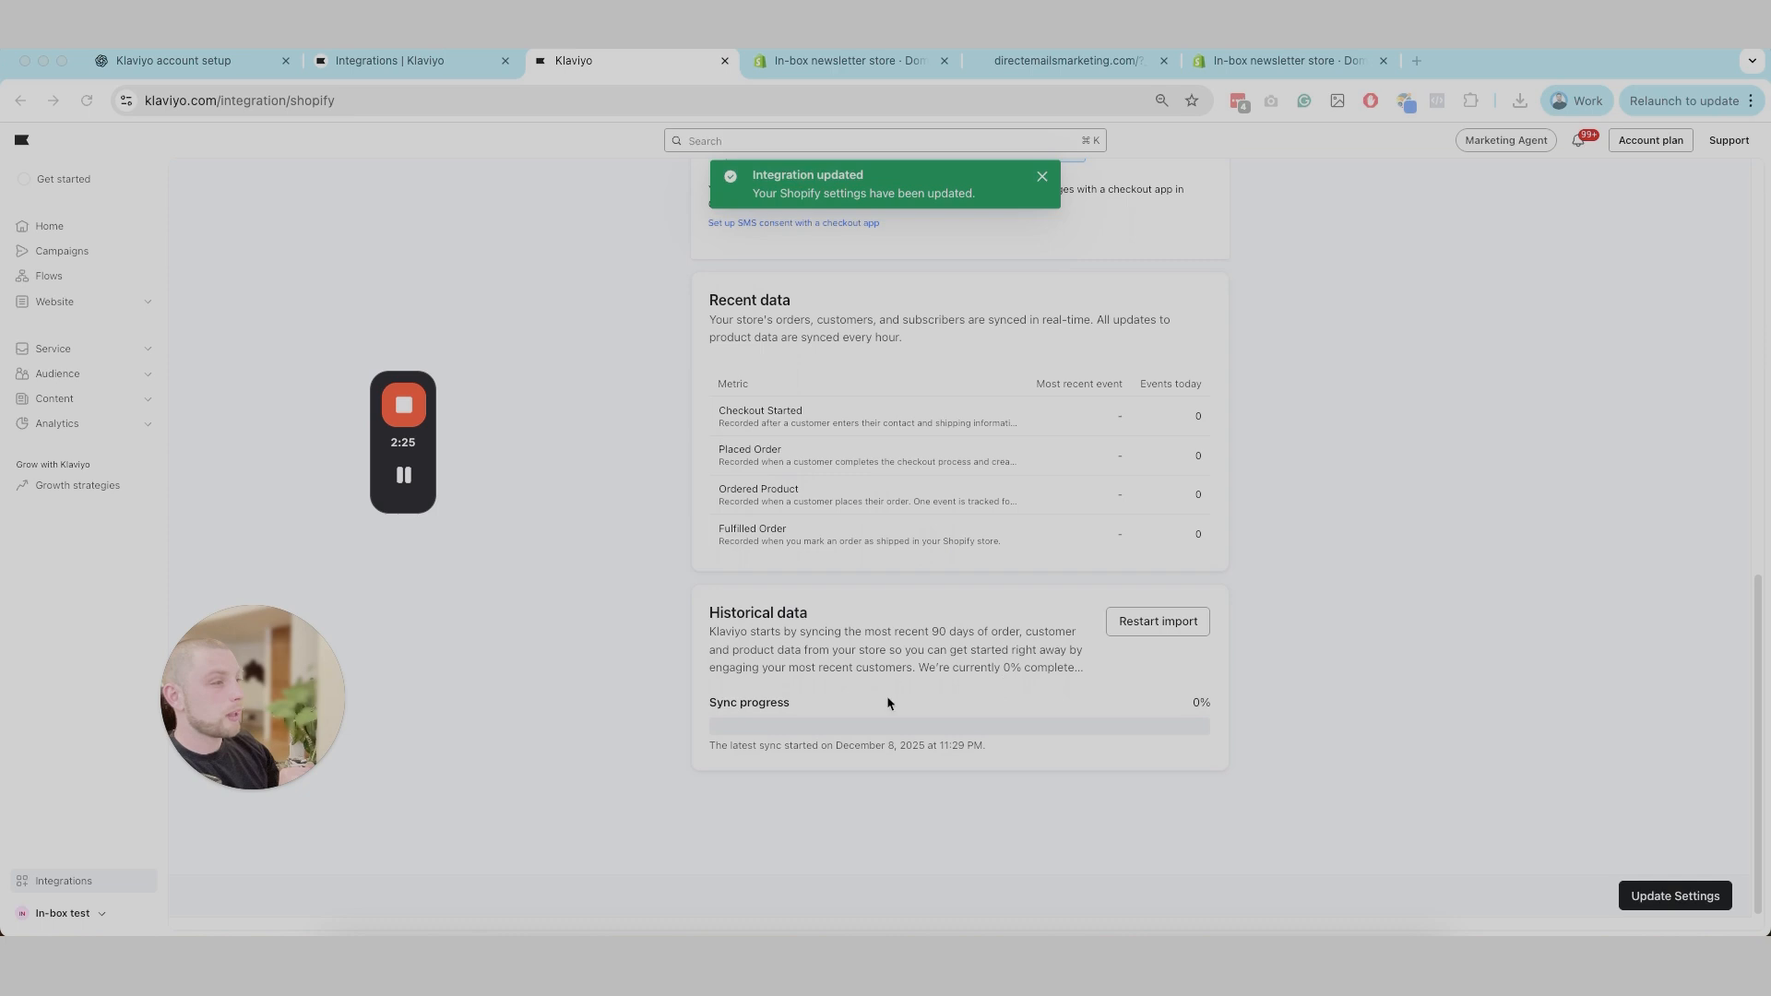
scroll(724, 599, "up", 2)
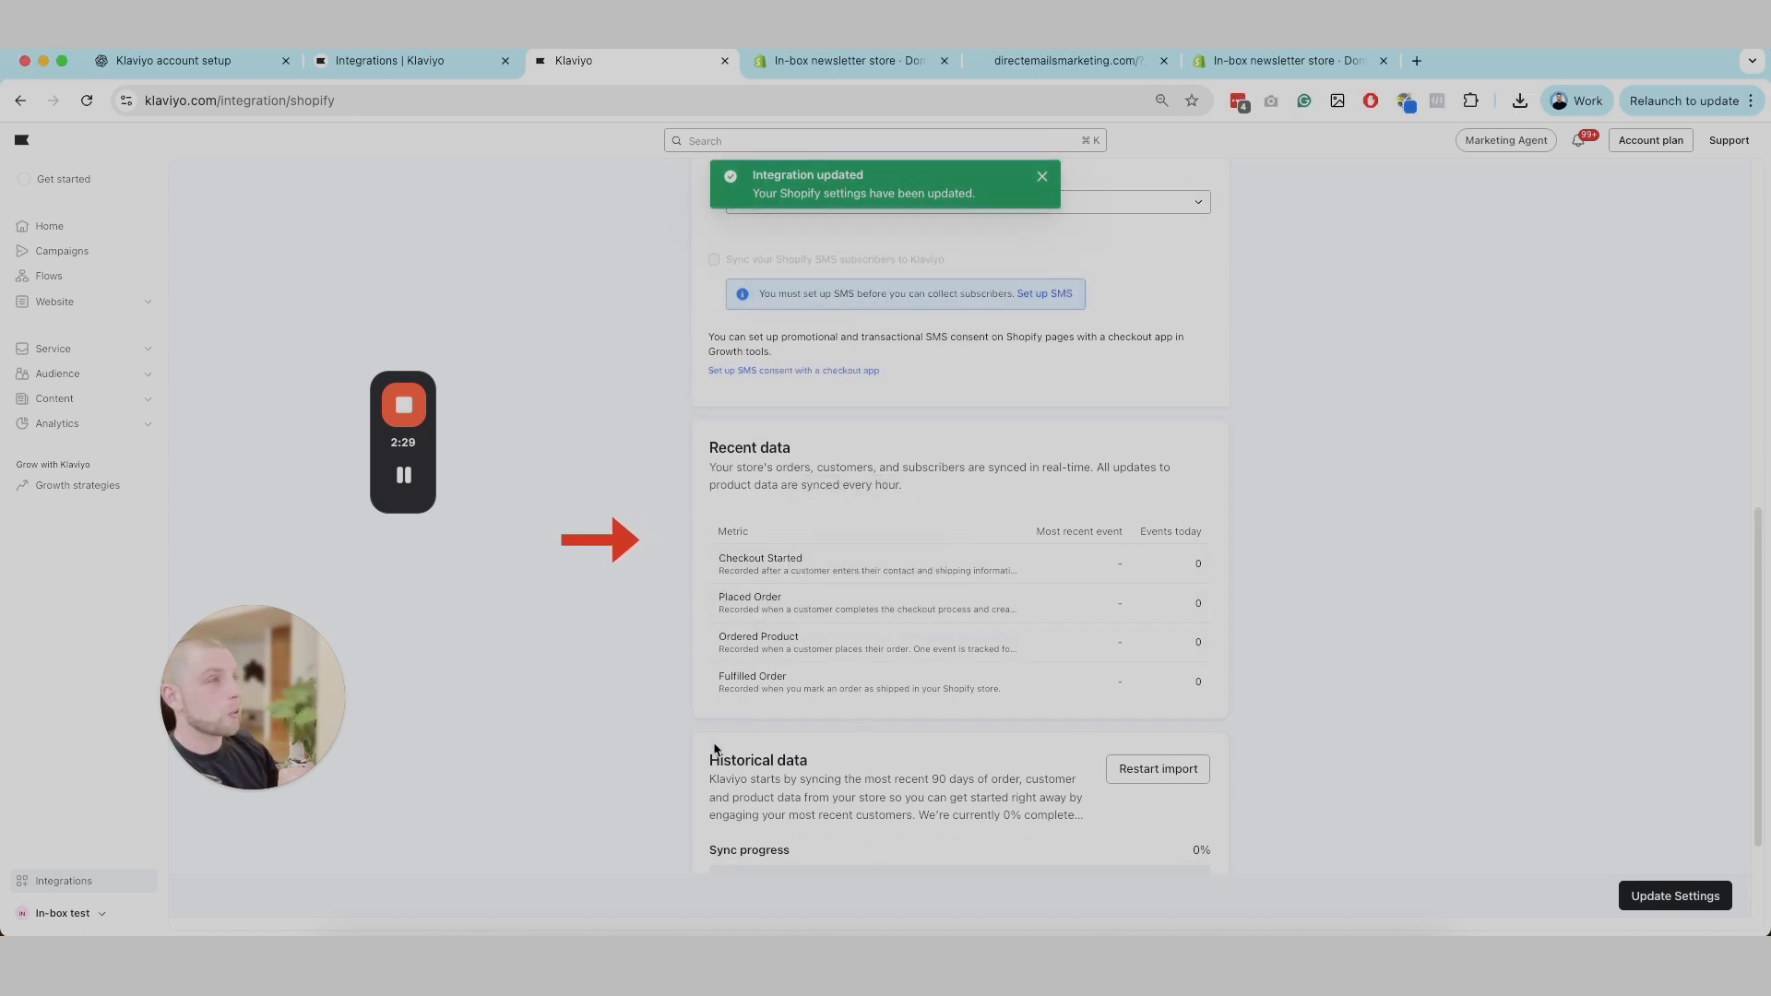
scroll(751, 798, "up", 1)
scroll(751, 798, "up", 8)
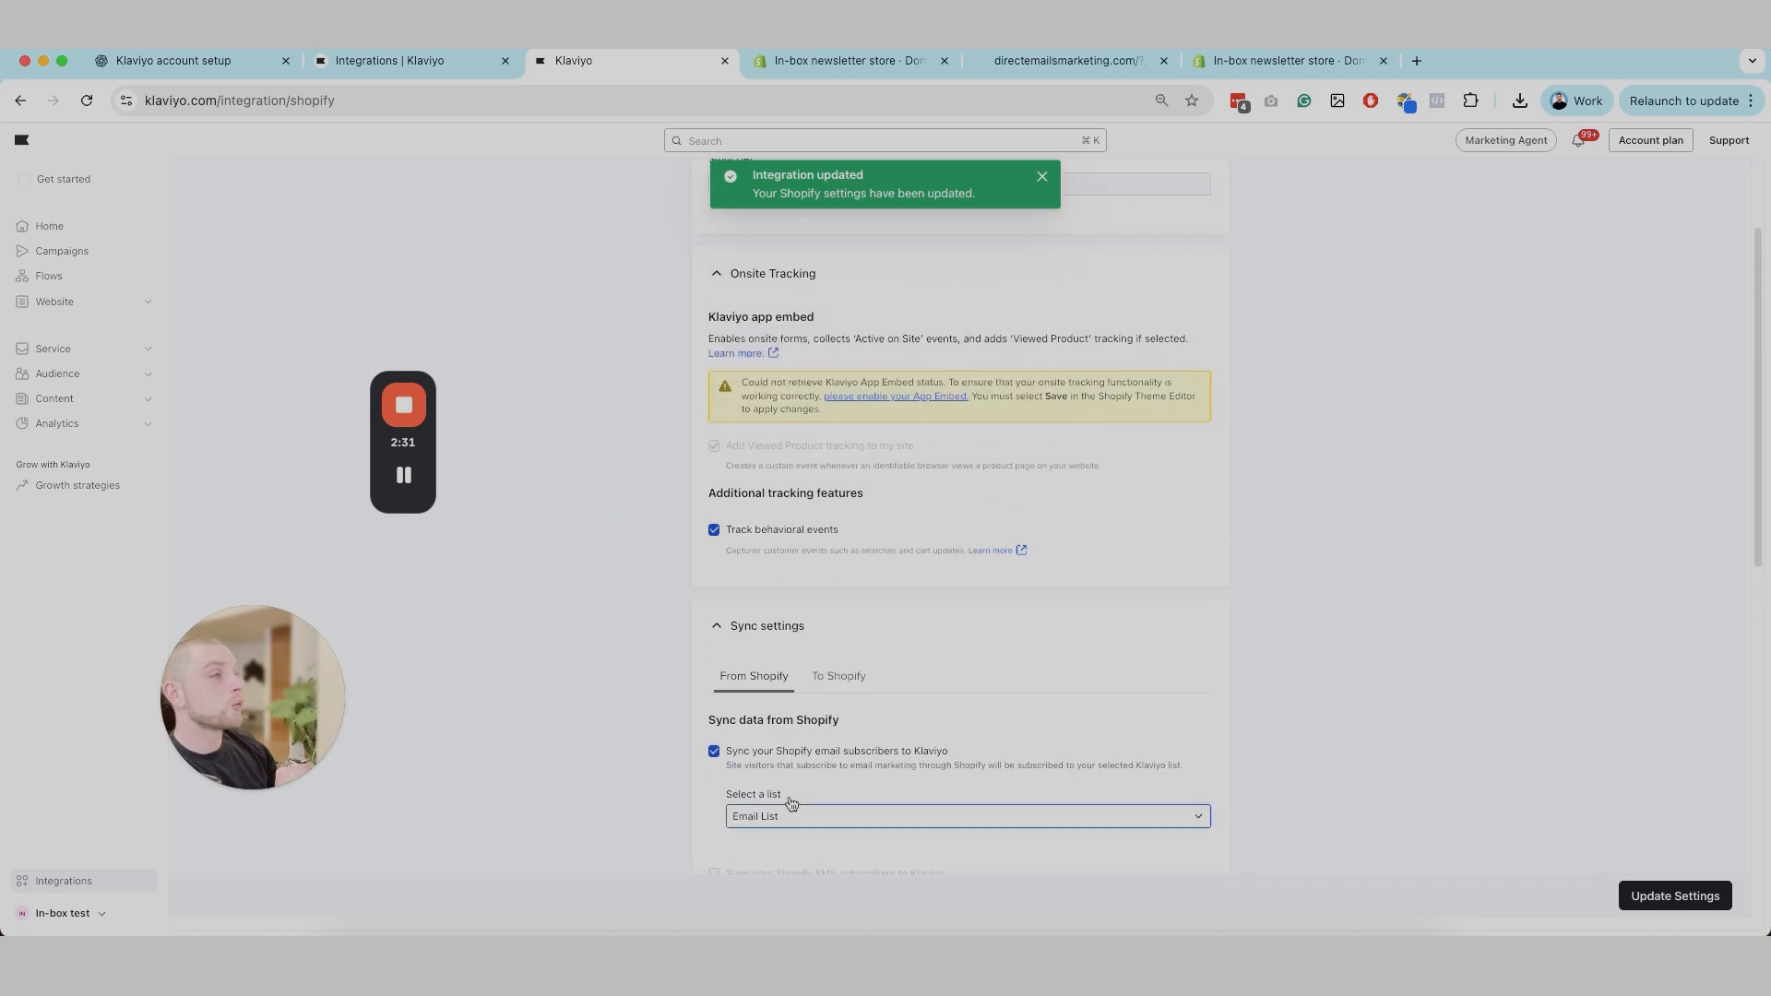
scroll(828, 647, "up", 2)
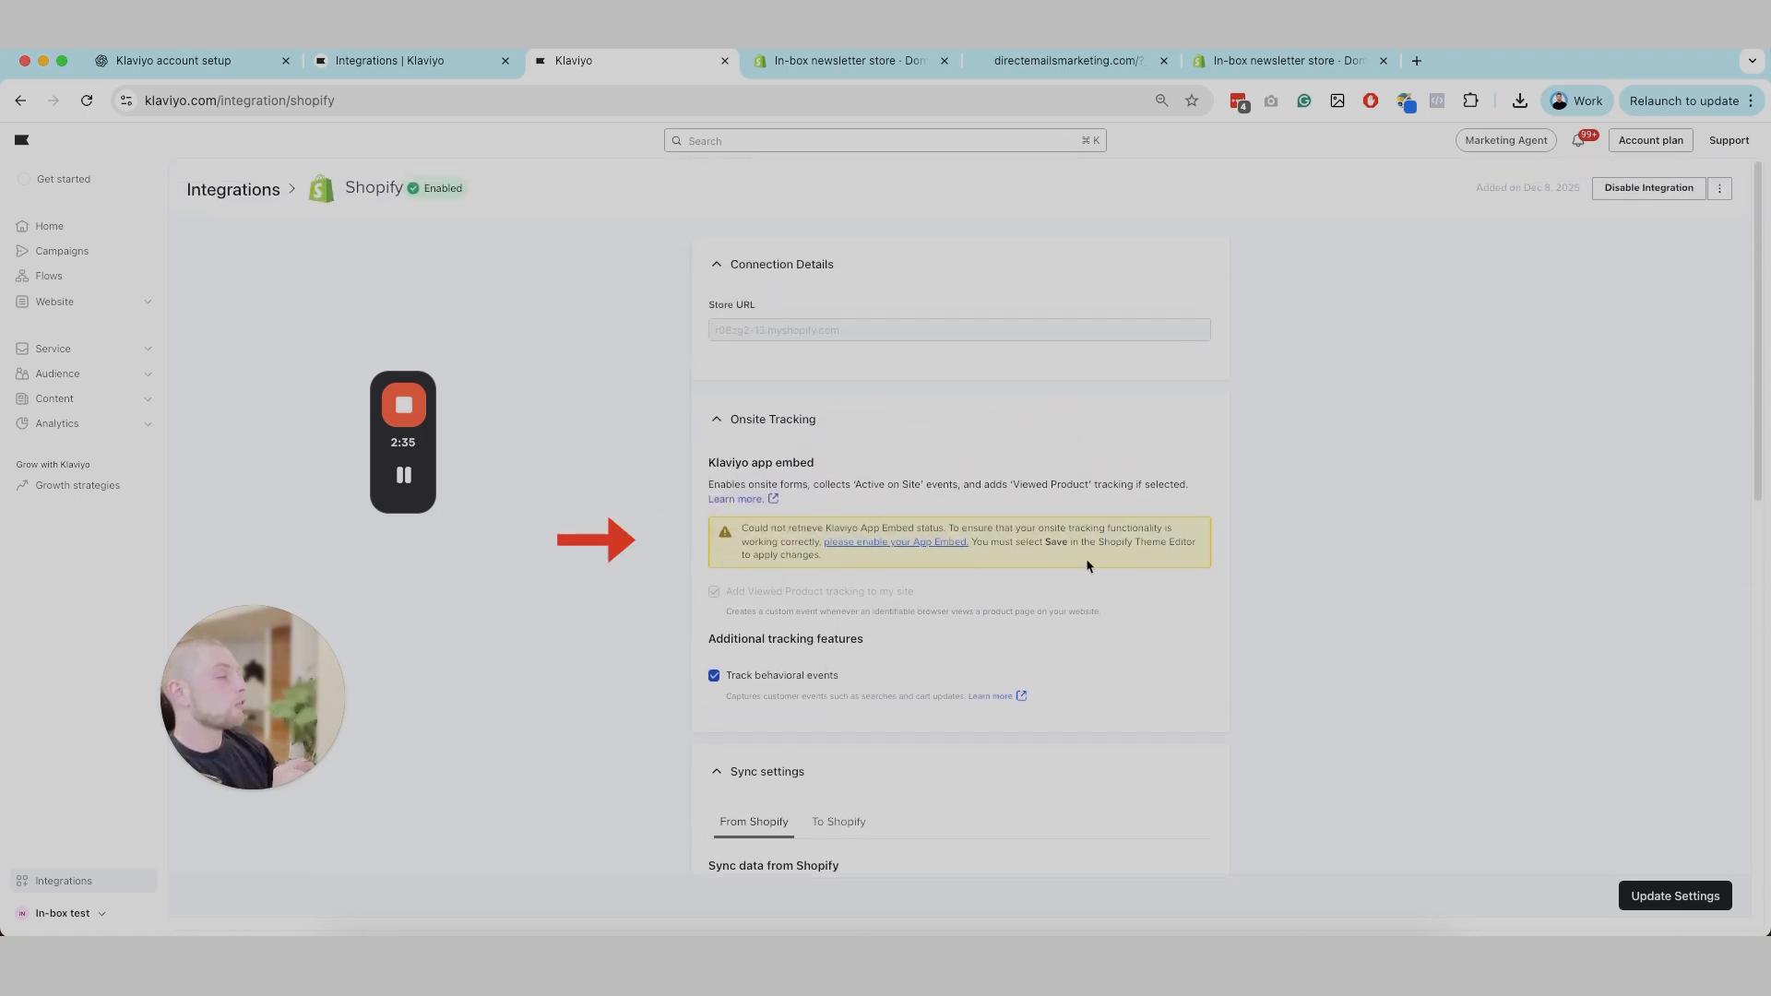
Step: Open the Klaviyo app embed in the Shopify theme editor, turn on Klaviyo Onsite Javascript and save the theme
left_click(950, 544)
mouse_move(411, 470)
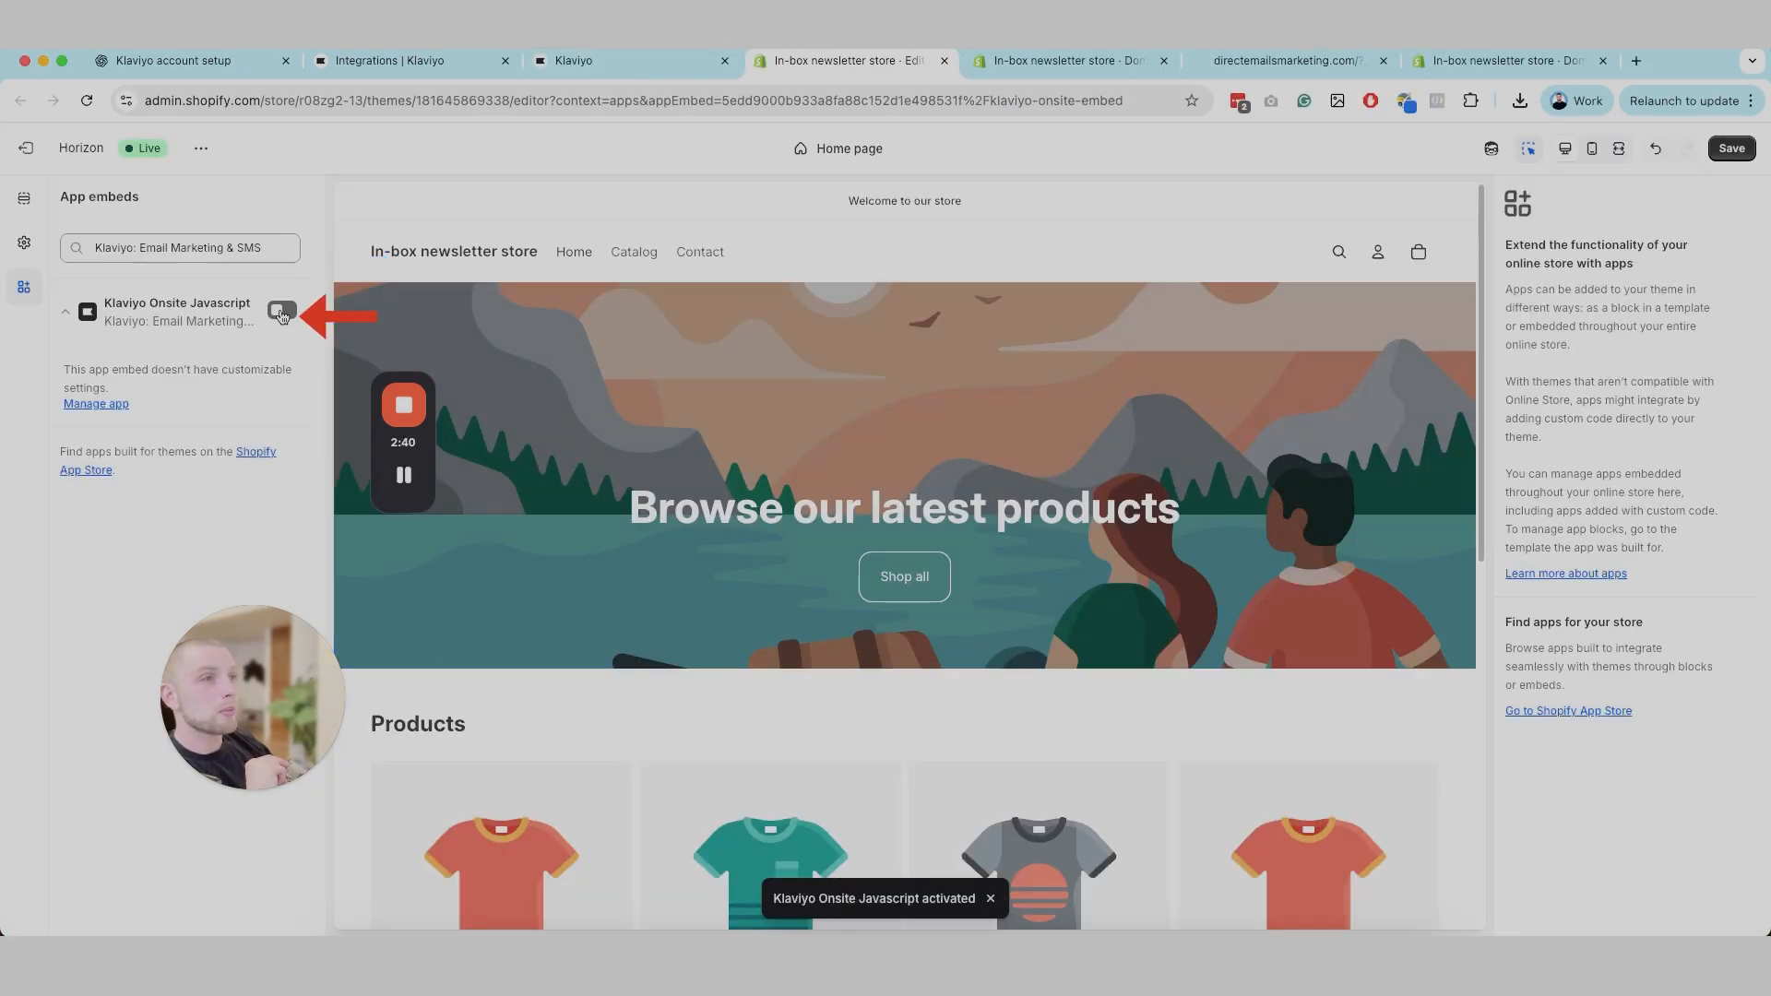
left_click(281, 312)
left_click(281, 311)
mouse_move(400, 463)
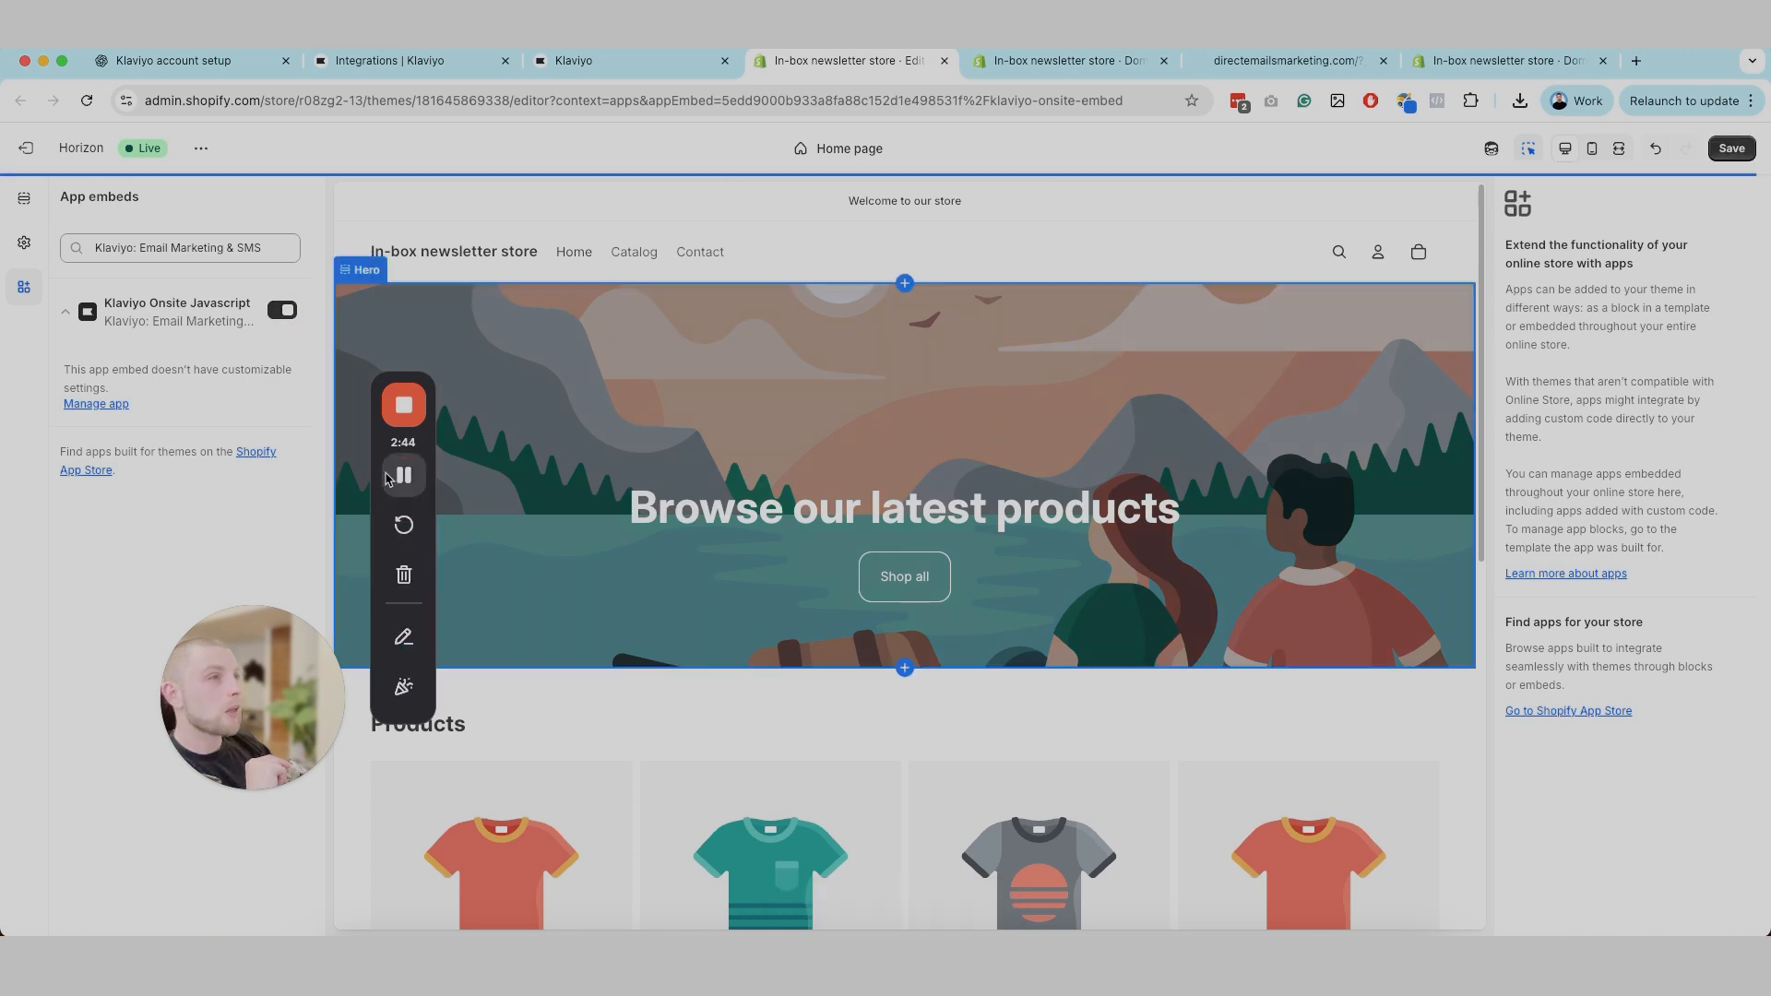
left_click(1732, 149)
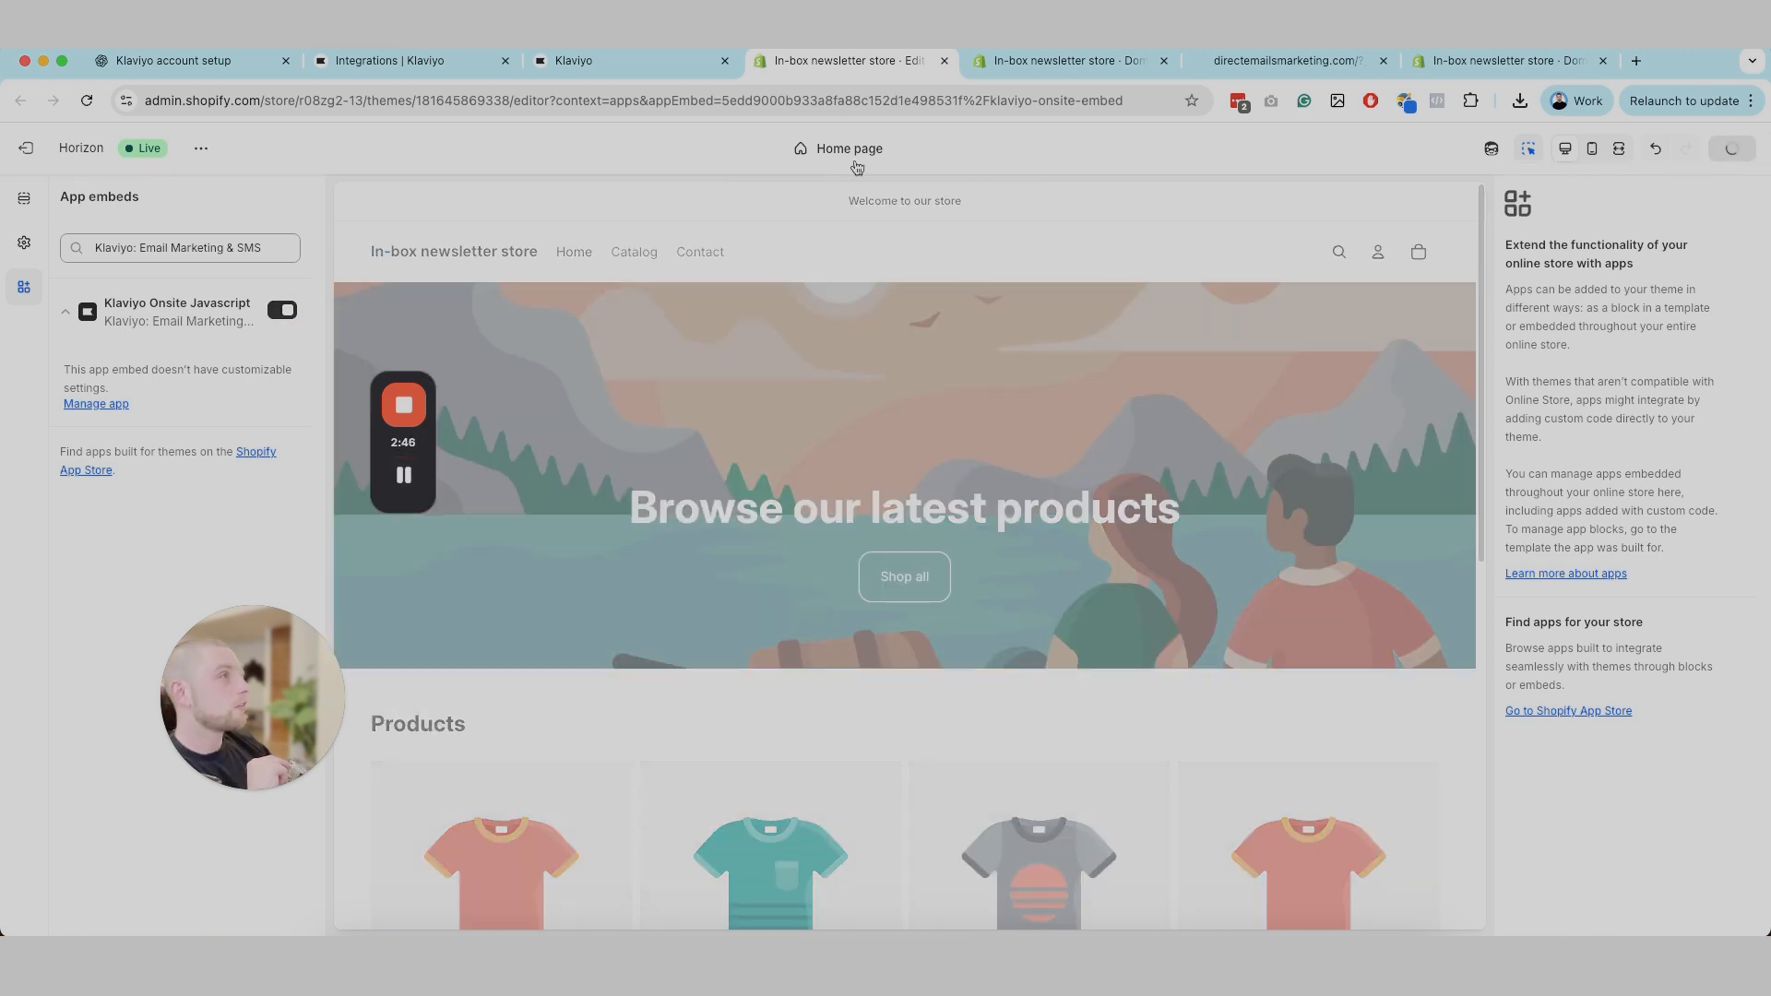
Step: Return to Klaviyo's Shopify integration page and check the app embed status and onsite tracking options
left_click(606, 59)
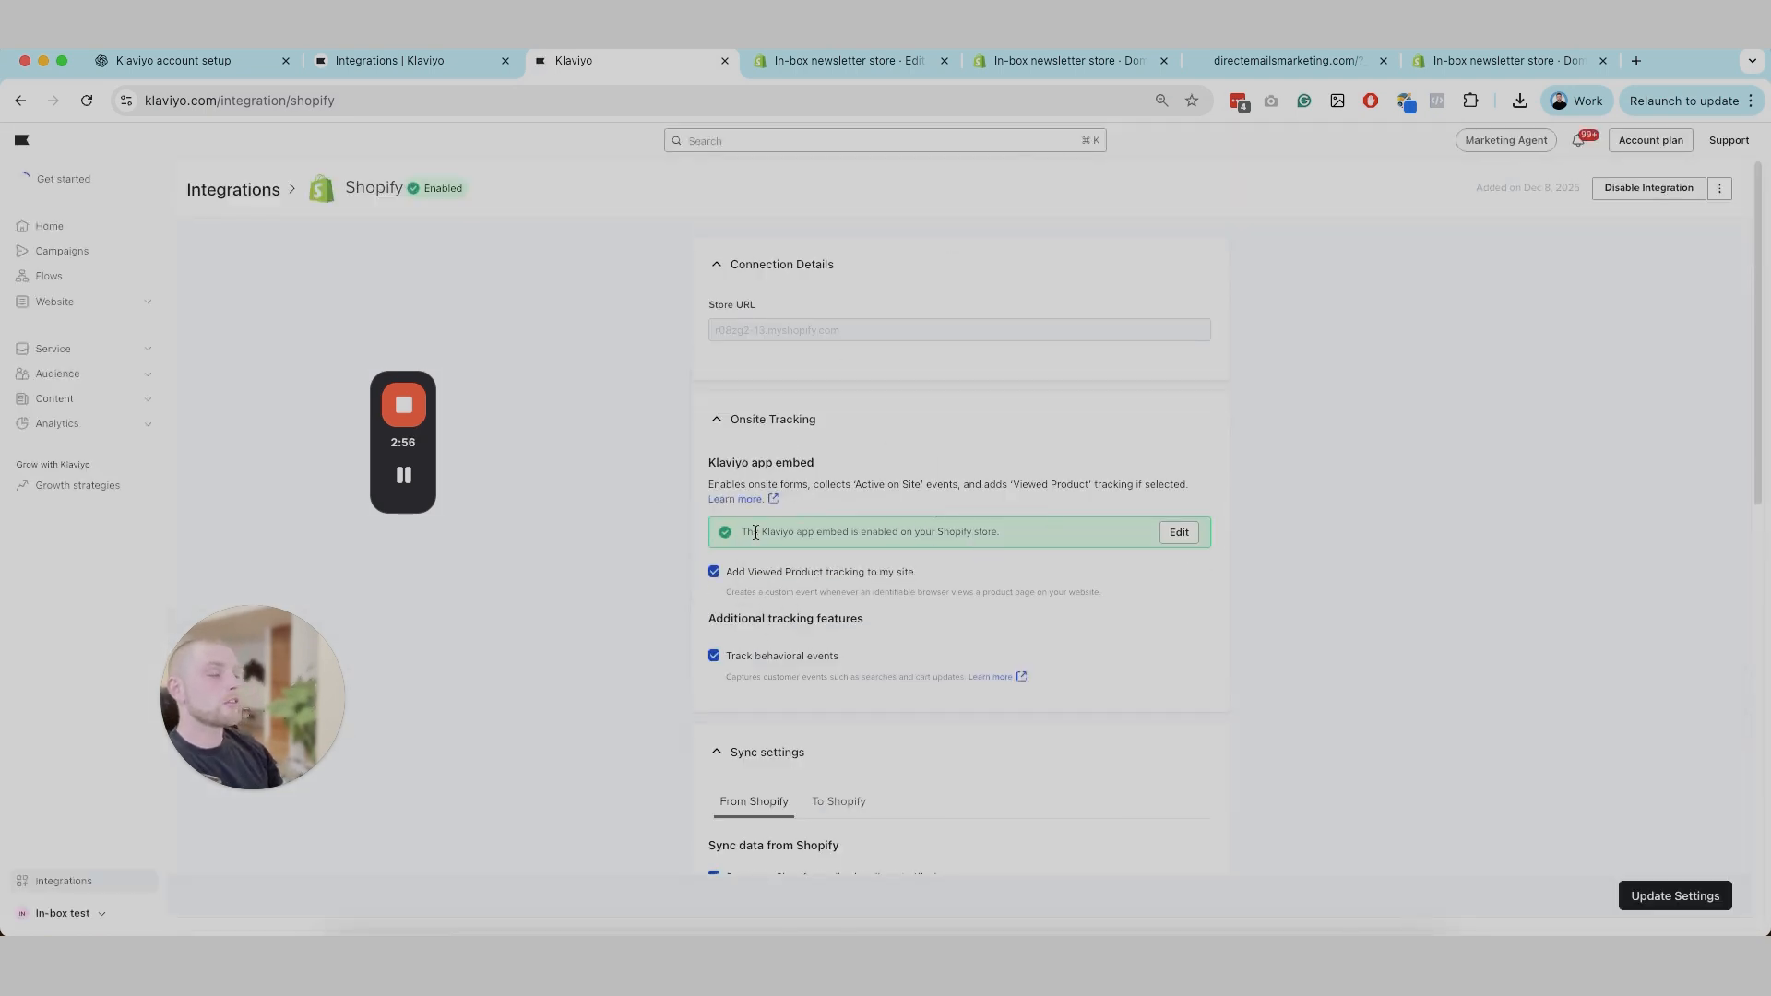
scroll(906, 593, "down", 10)
scroll(759, 331, "up", 15)
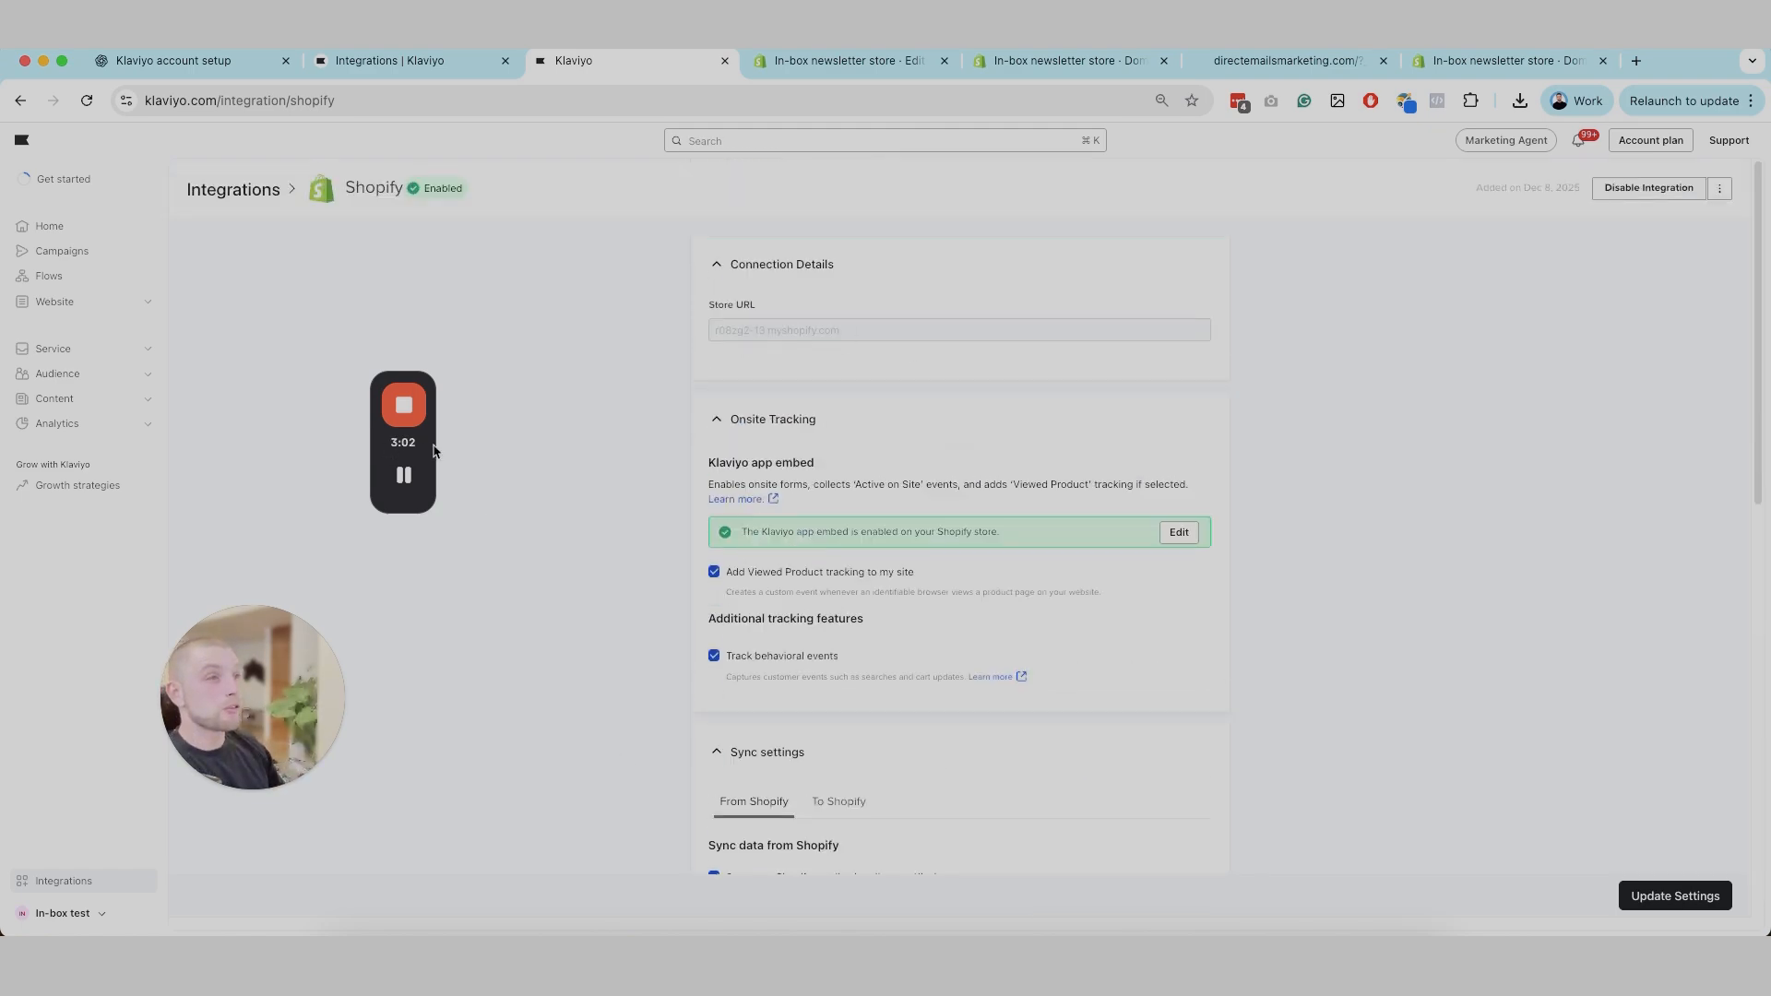
left_click_drag(433, 449, 457, 416)
left_click_drag(221, 717, 235, 589)
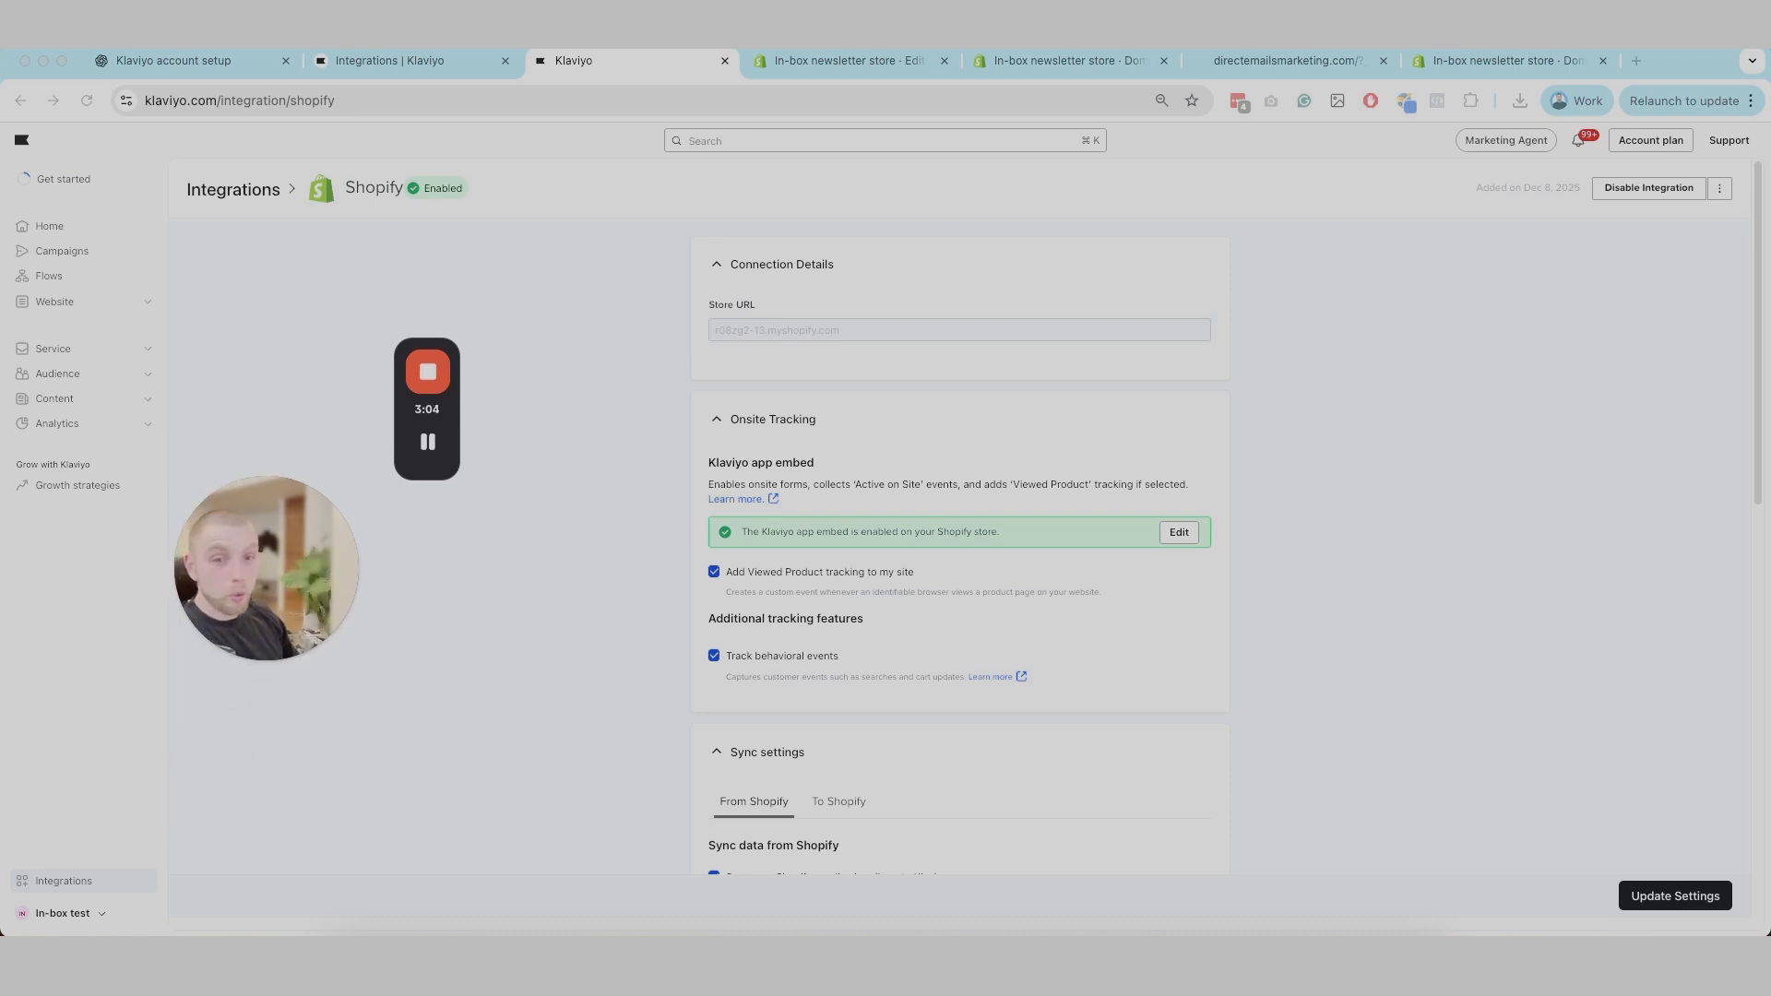
Step: Open the data preferences in the Klaviyo account settings and review the anonymous visitor tracking option
left_click(95, 916)
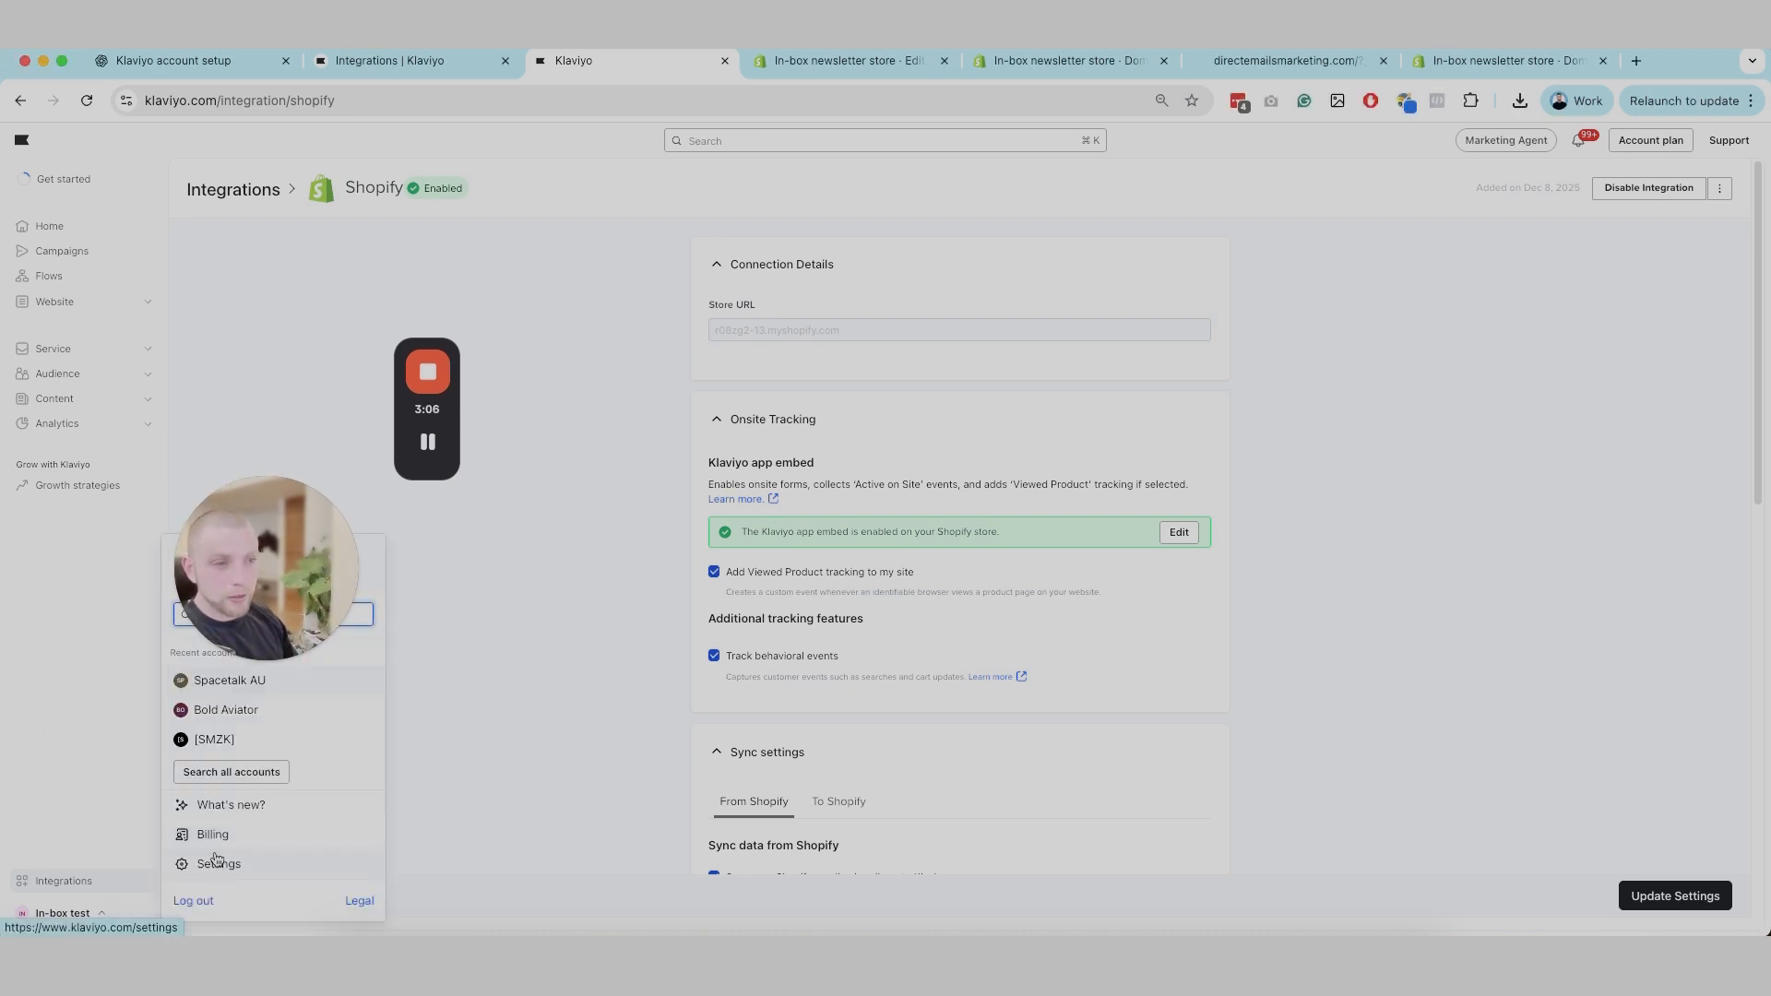
left_click(210, 860)
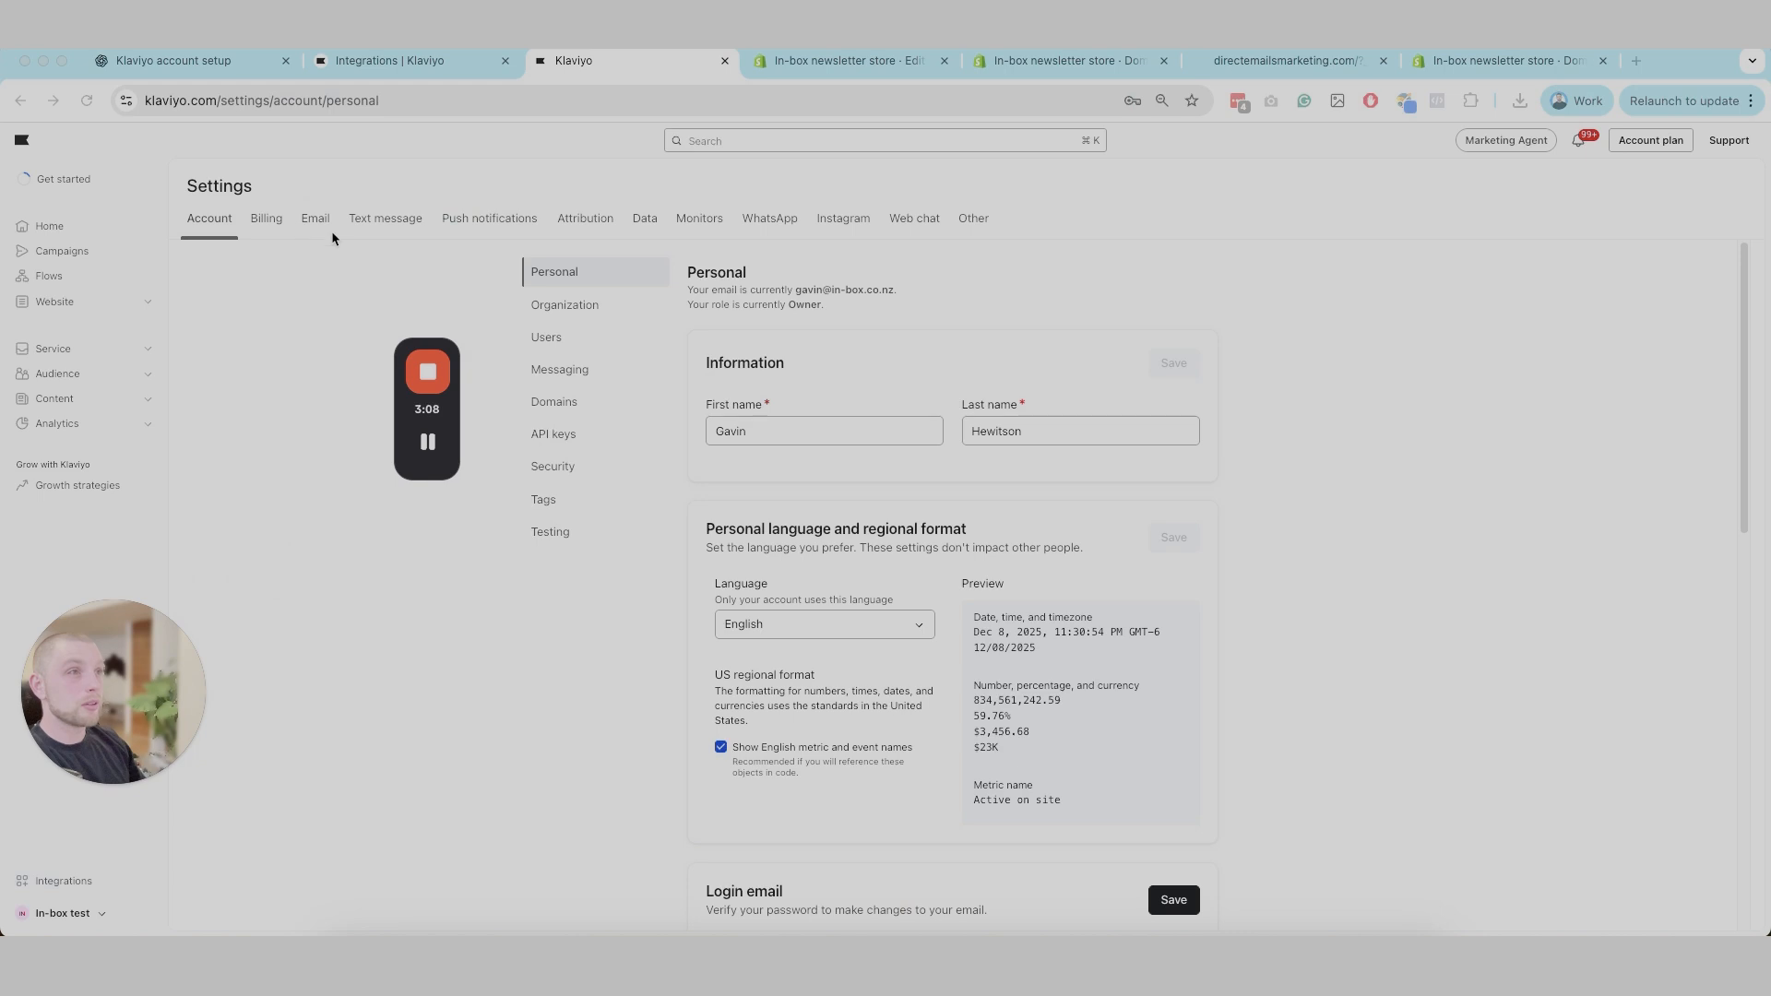
left_click_drag(450, 409, 186, 491)
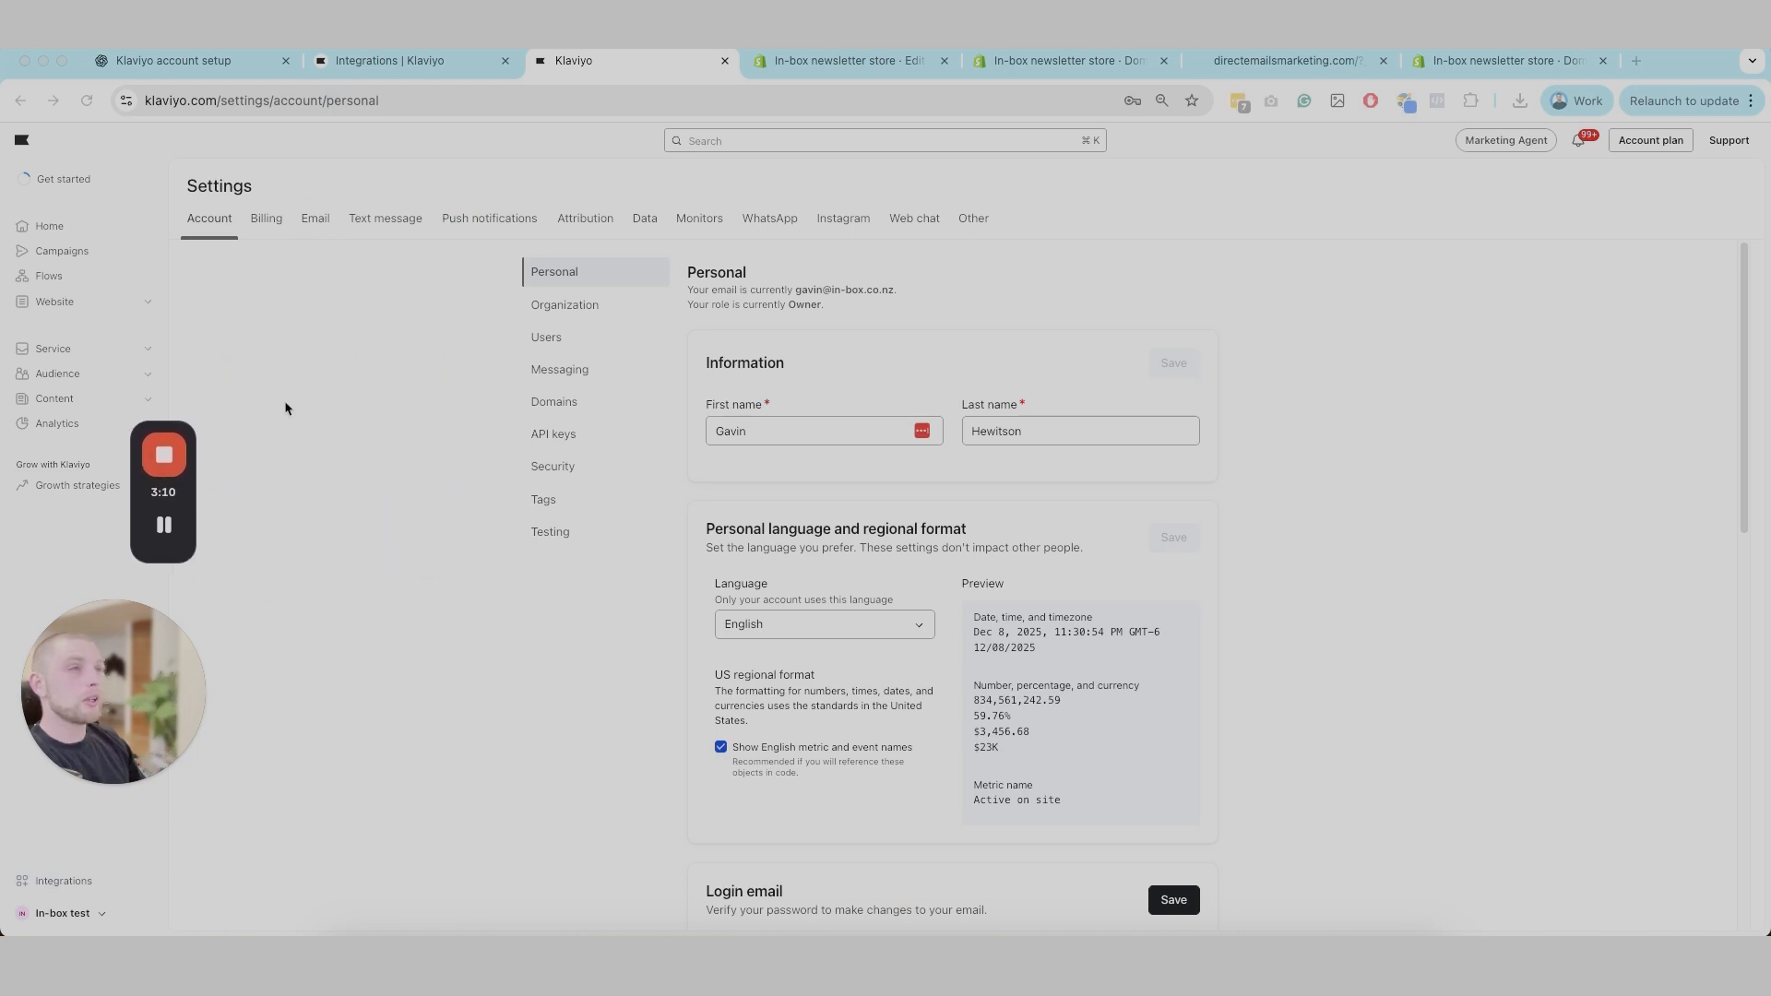
left_click(583, 221)
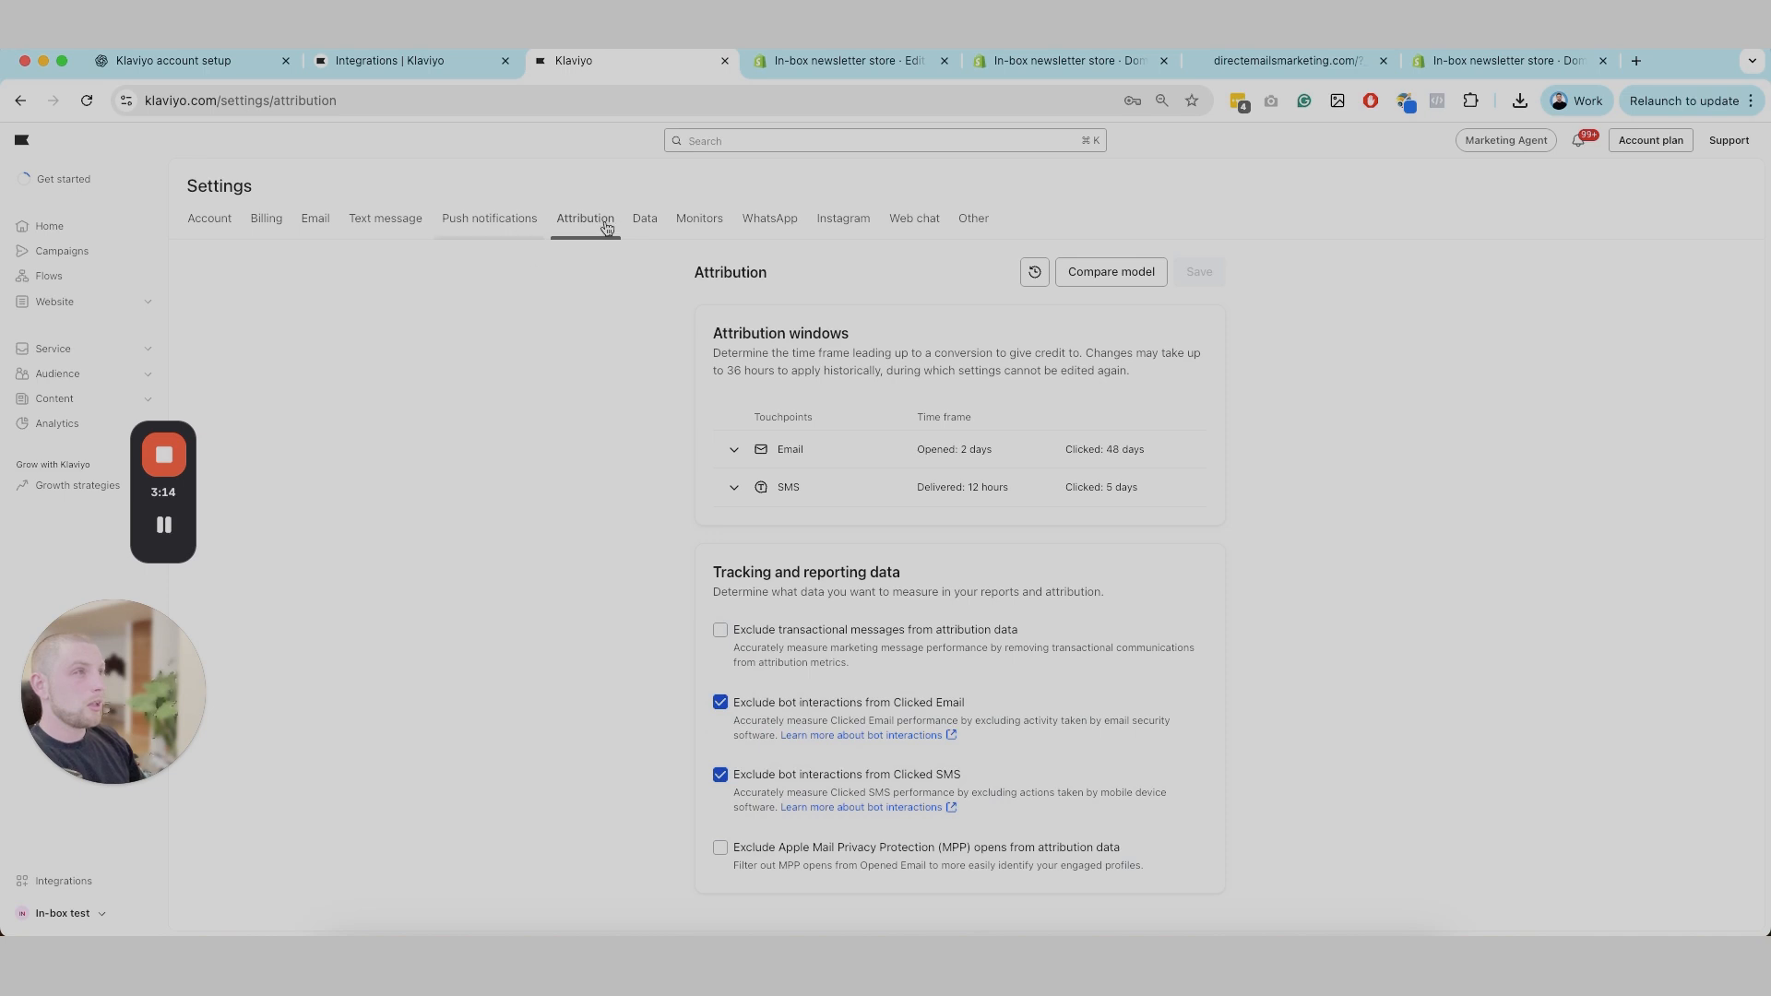
left_click(635, 229)
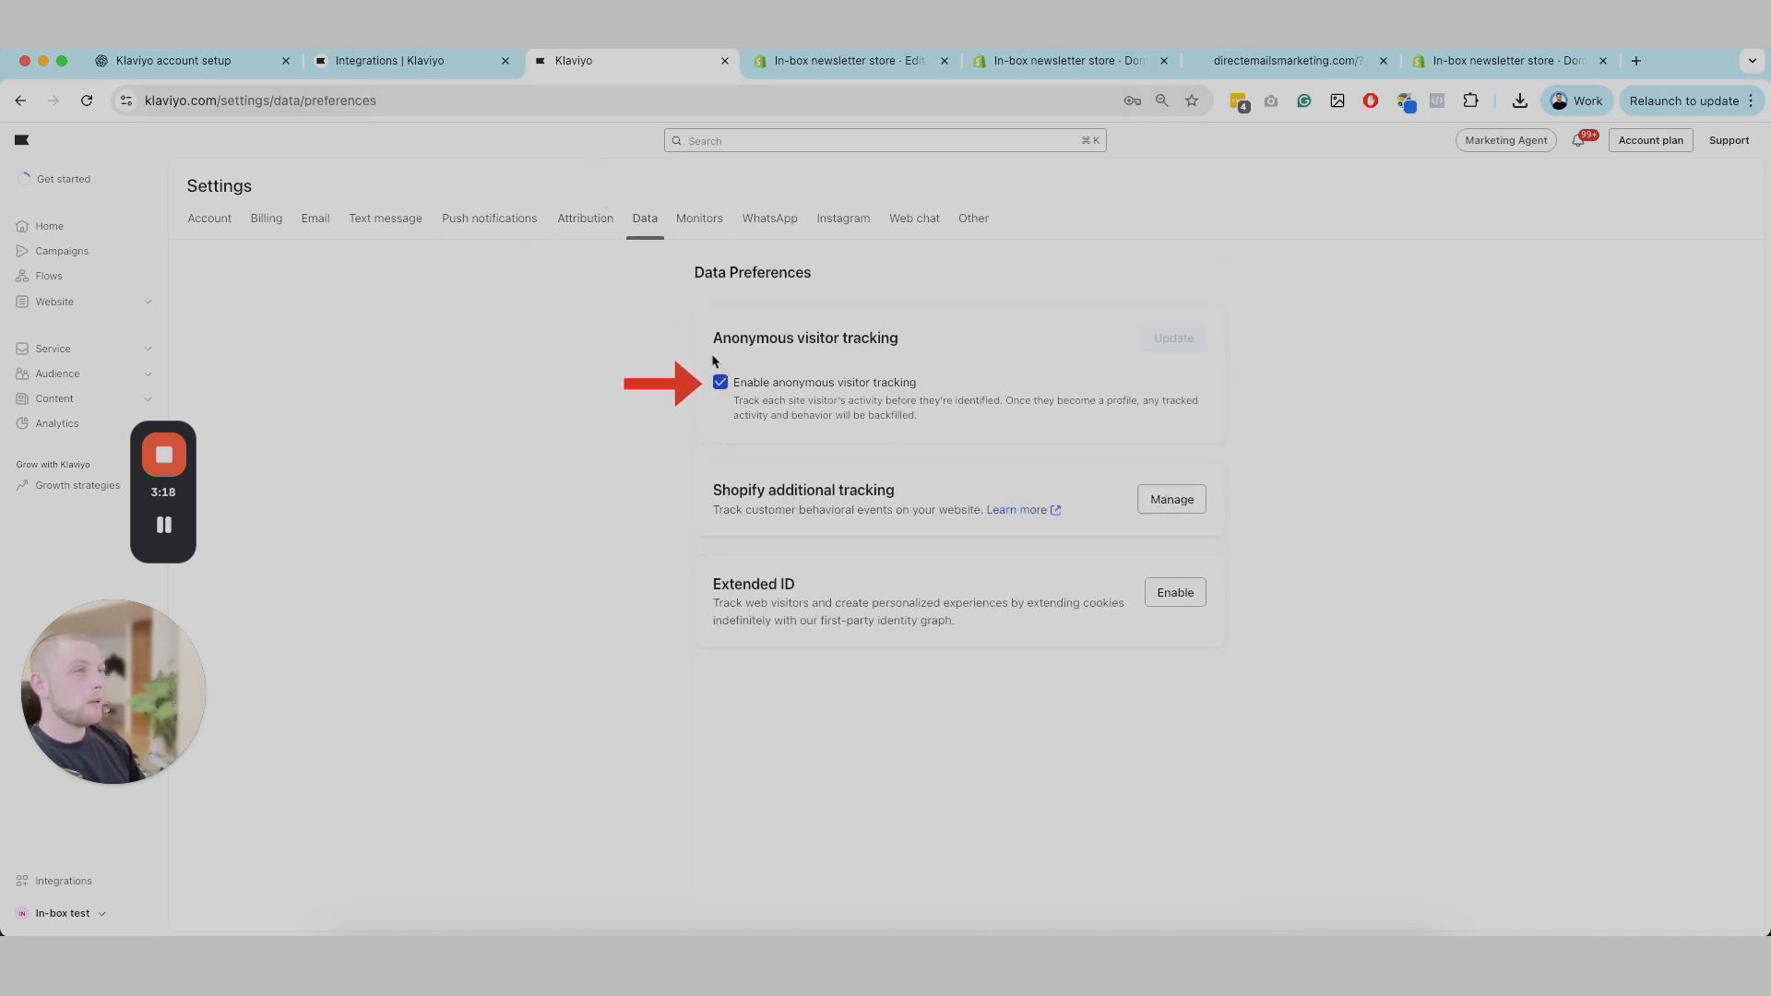
left_click_drag(717, 338, 921, 427)
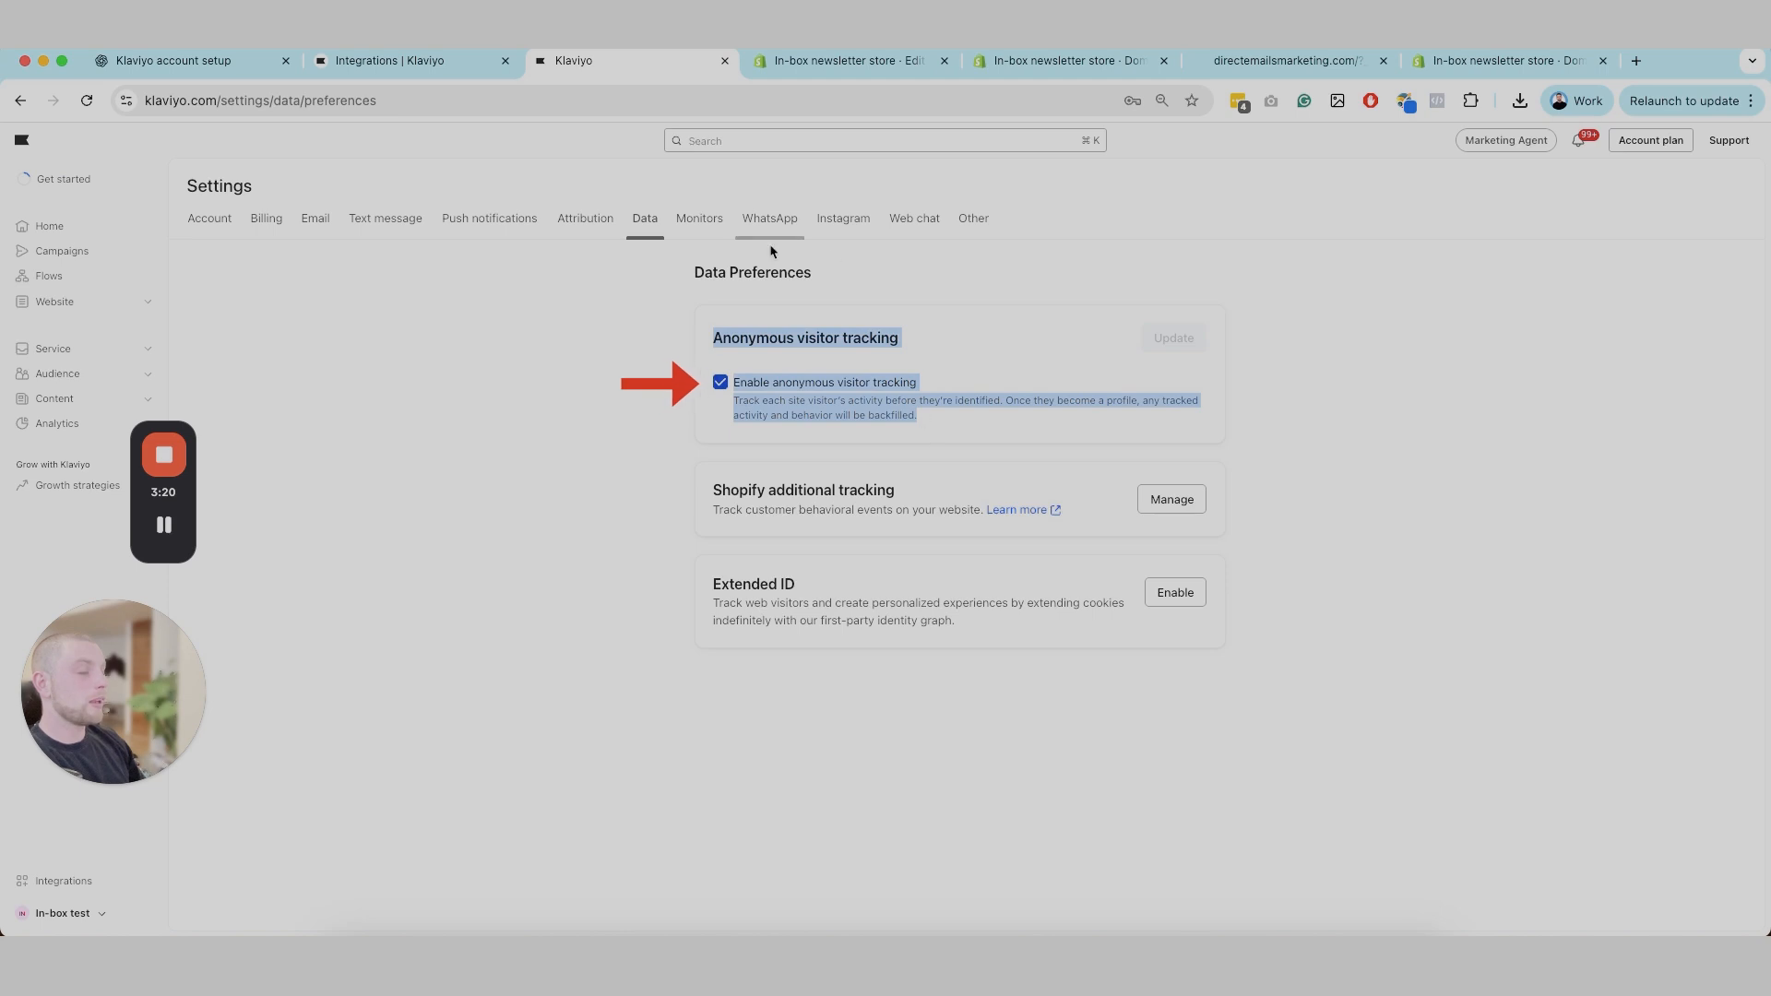
Step: Enable Extended ID and save its custom identifiers with the prefilled Shopify identifier
left_click_drag(683, 576, 967, 651)
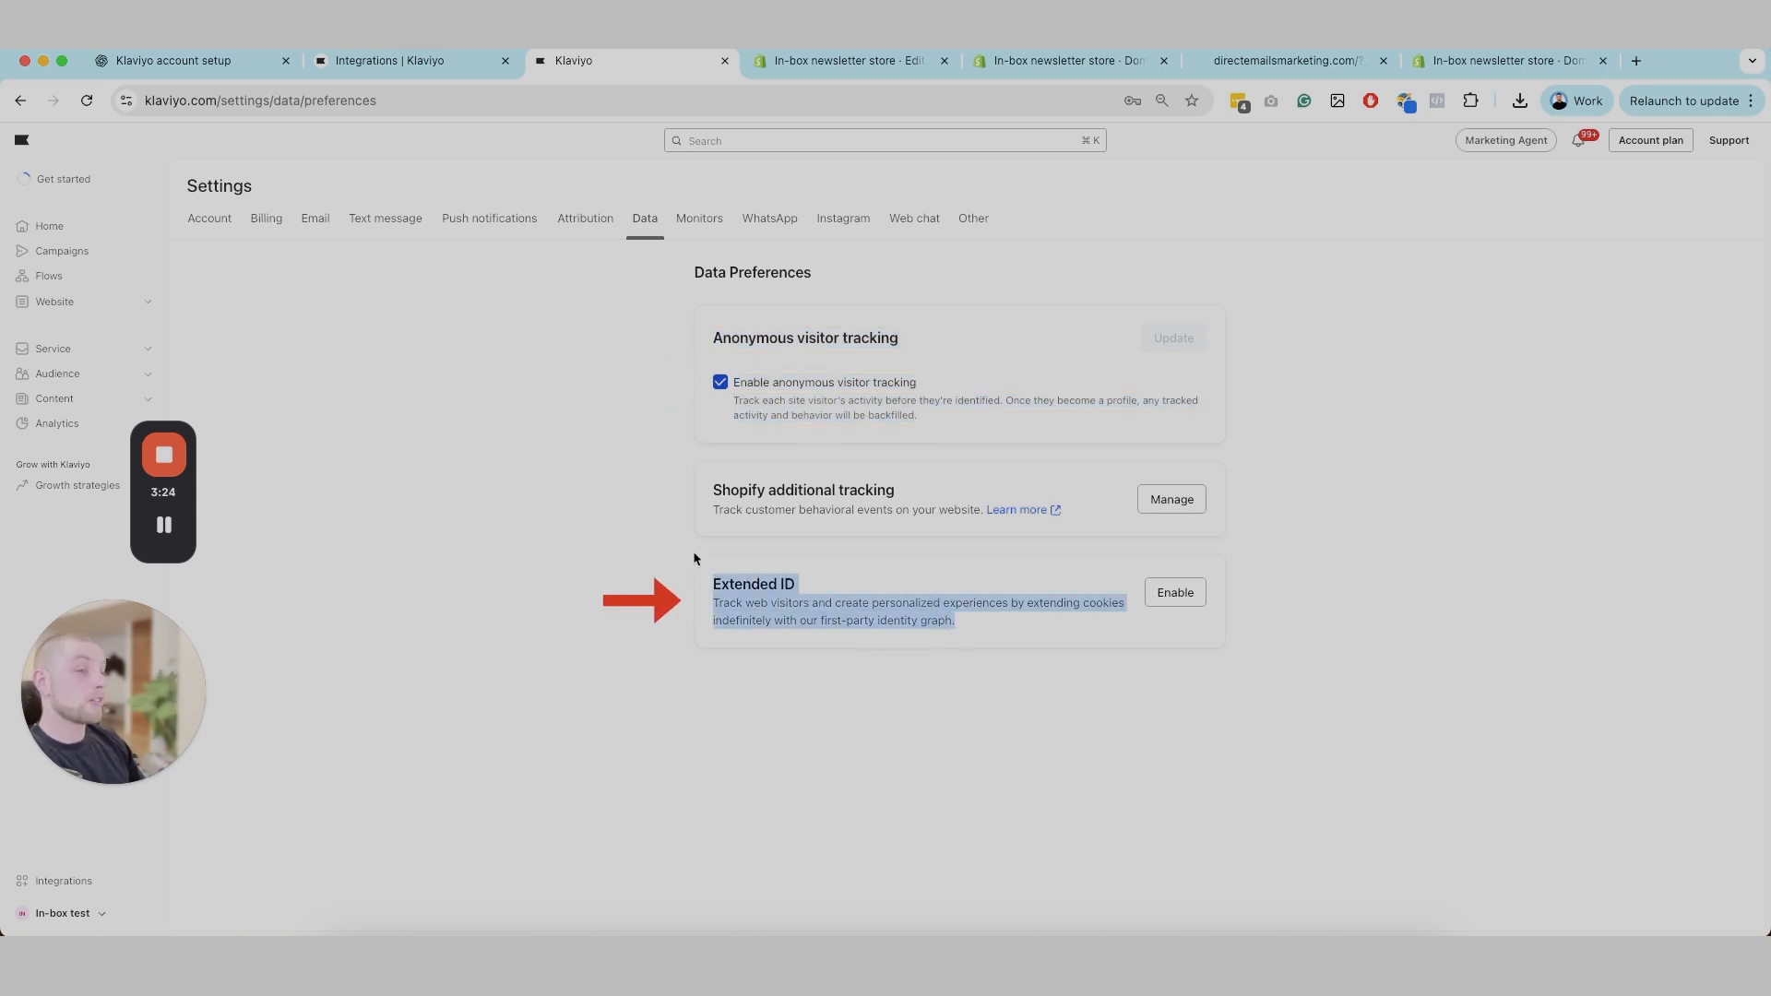
left_click(1163, 583)
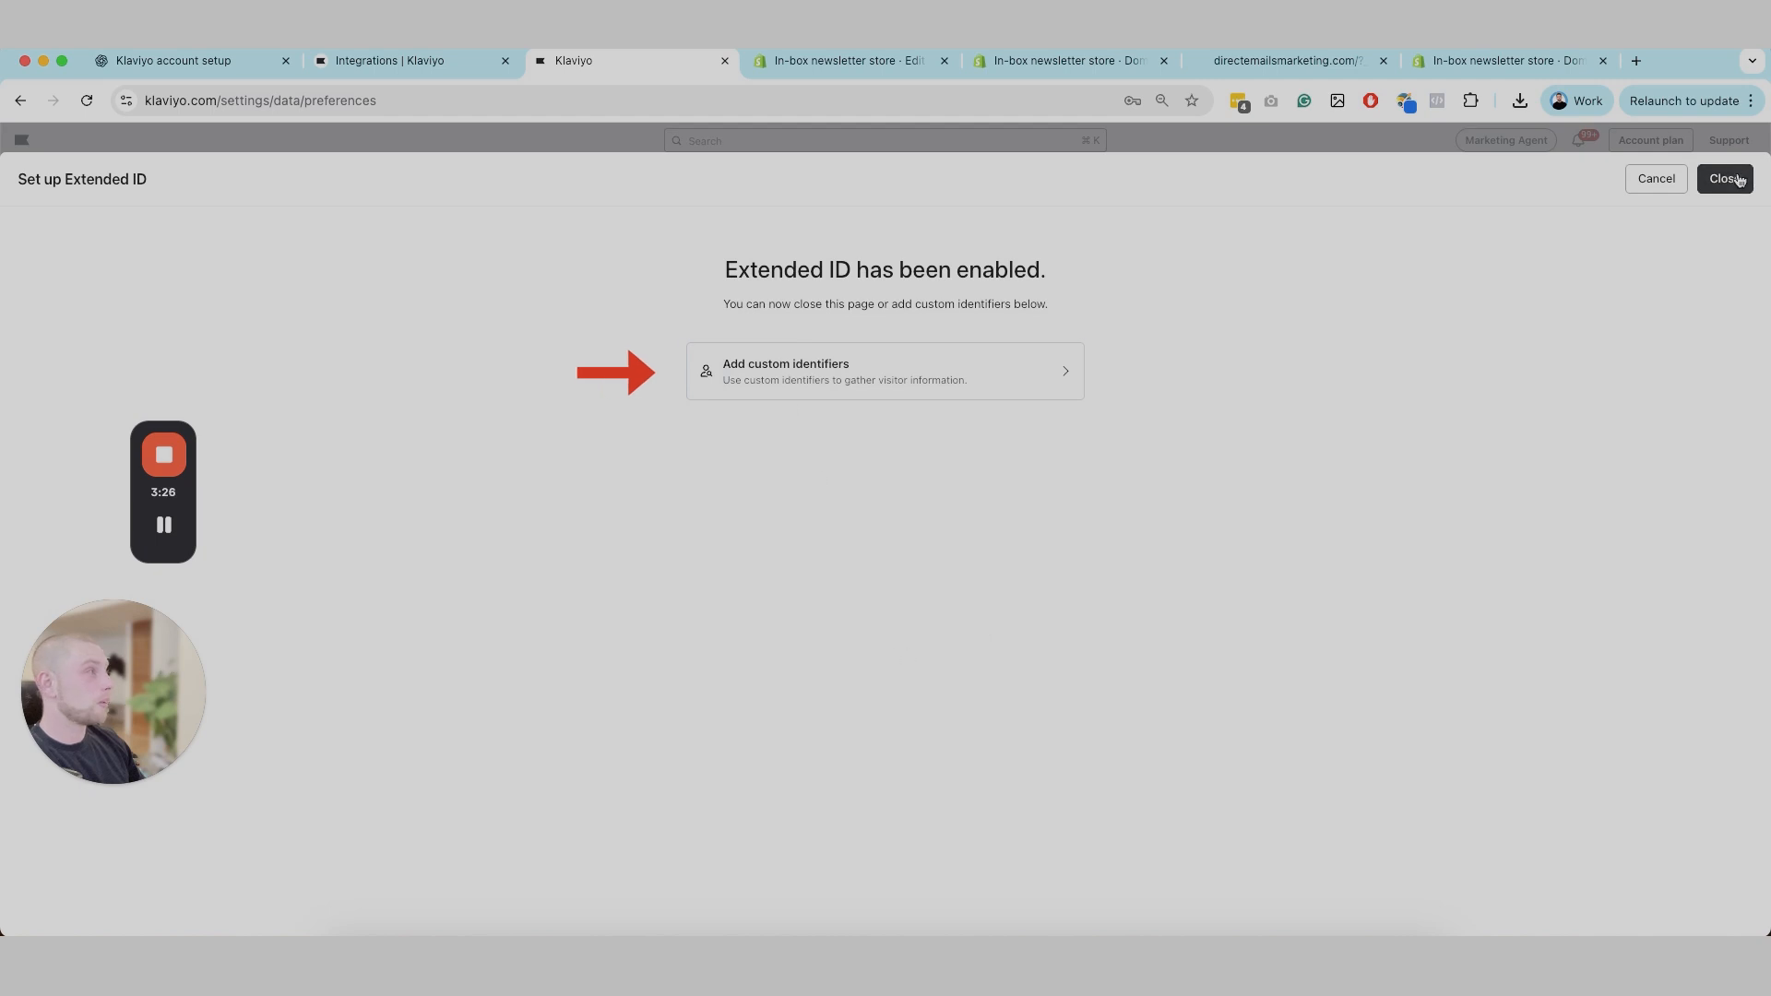
left_click(1000, 372)
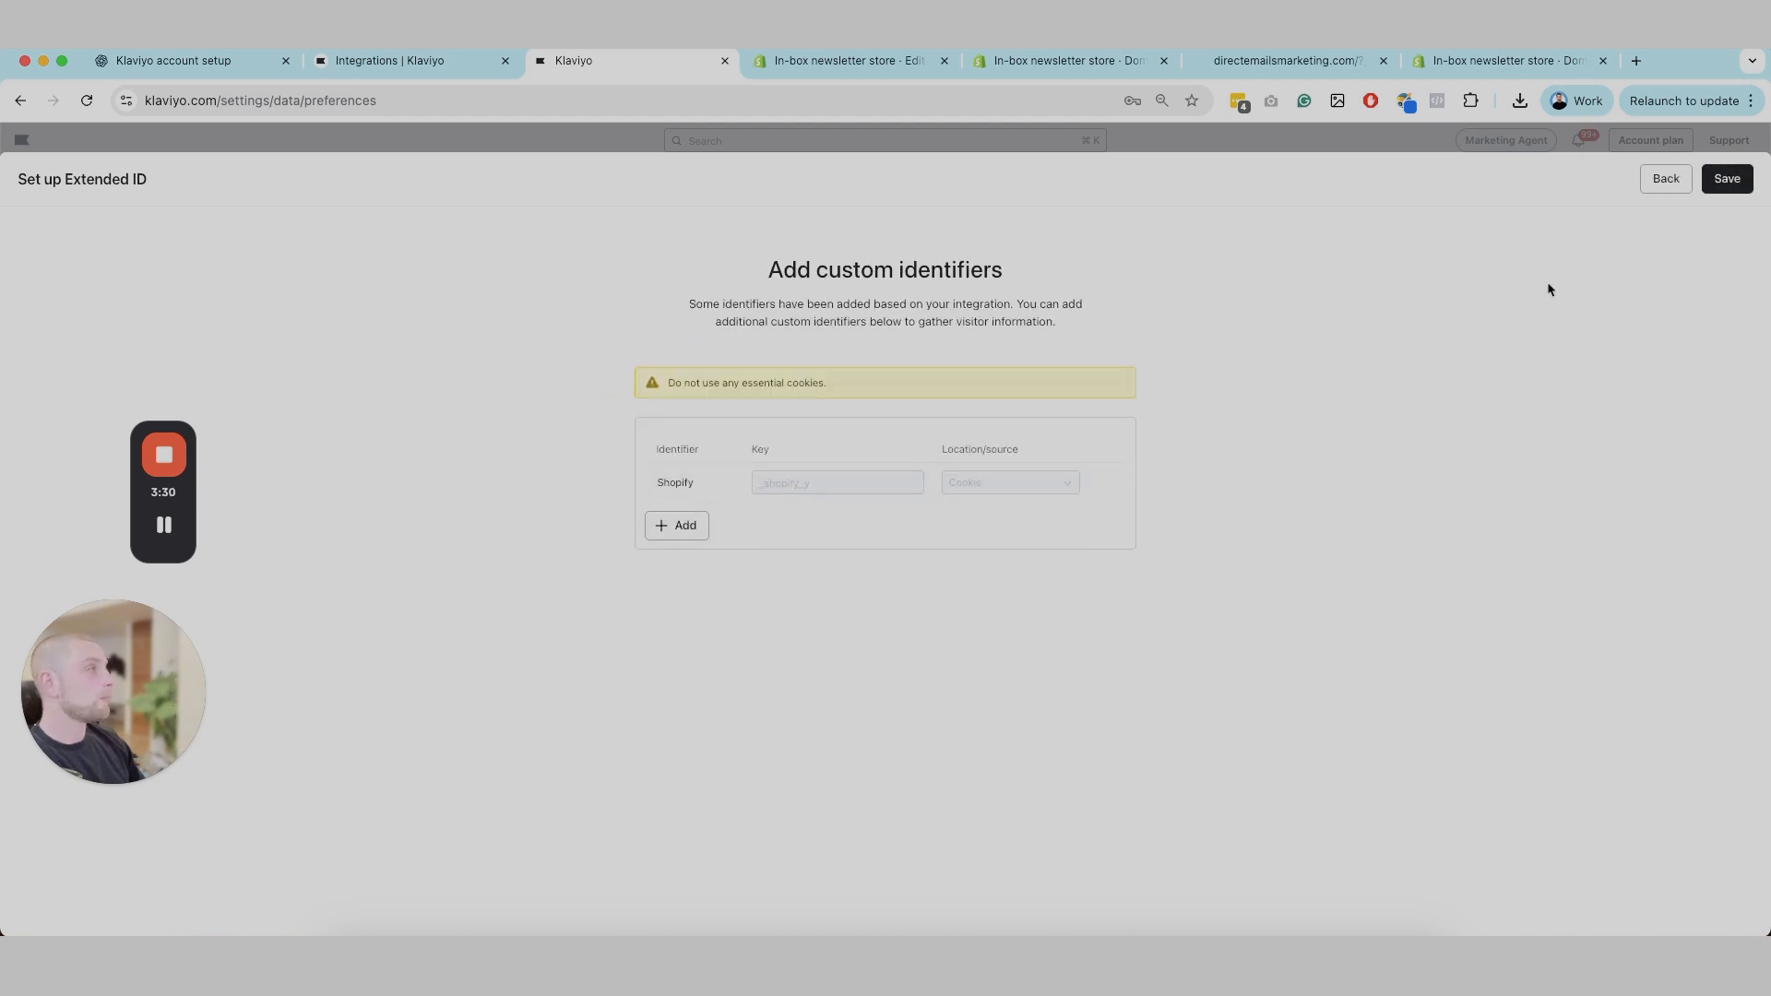
left_click(1727, 179)
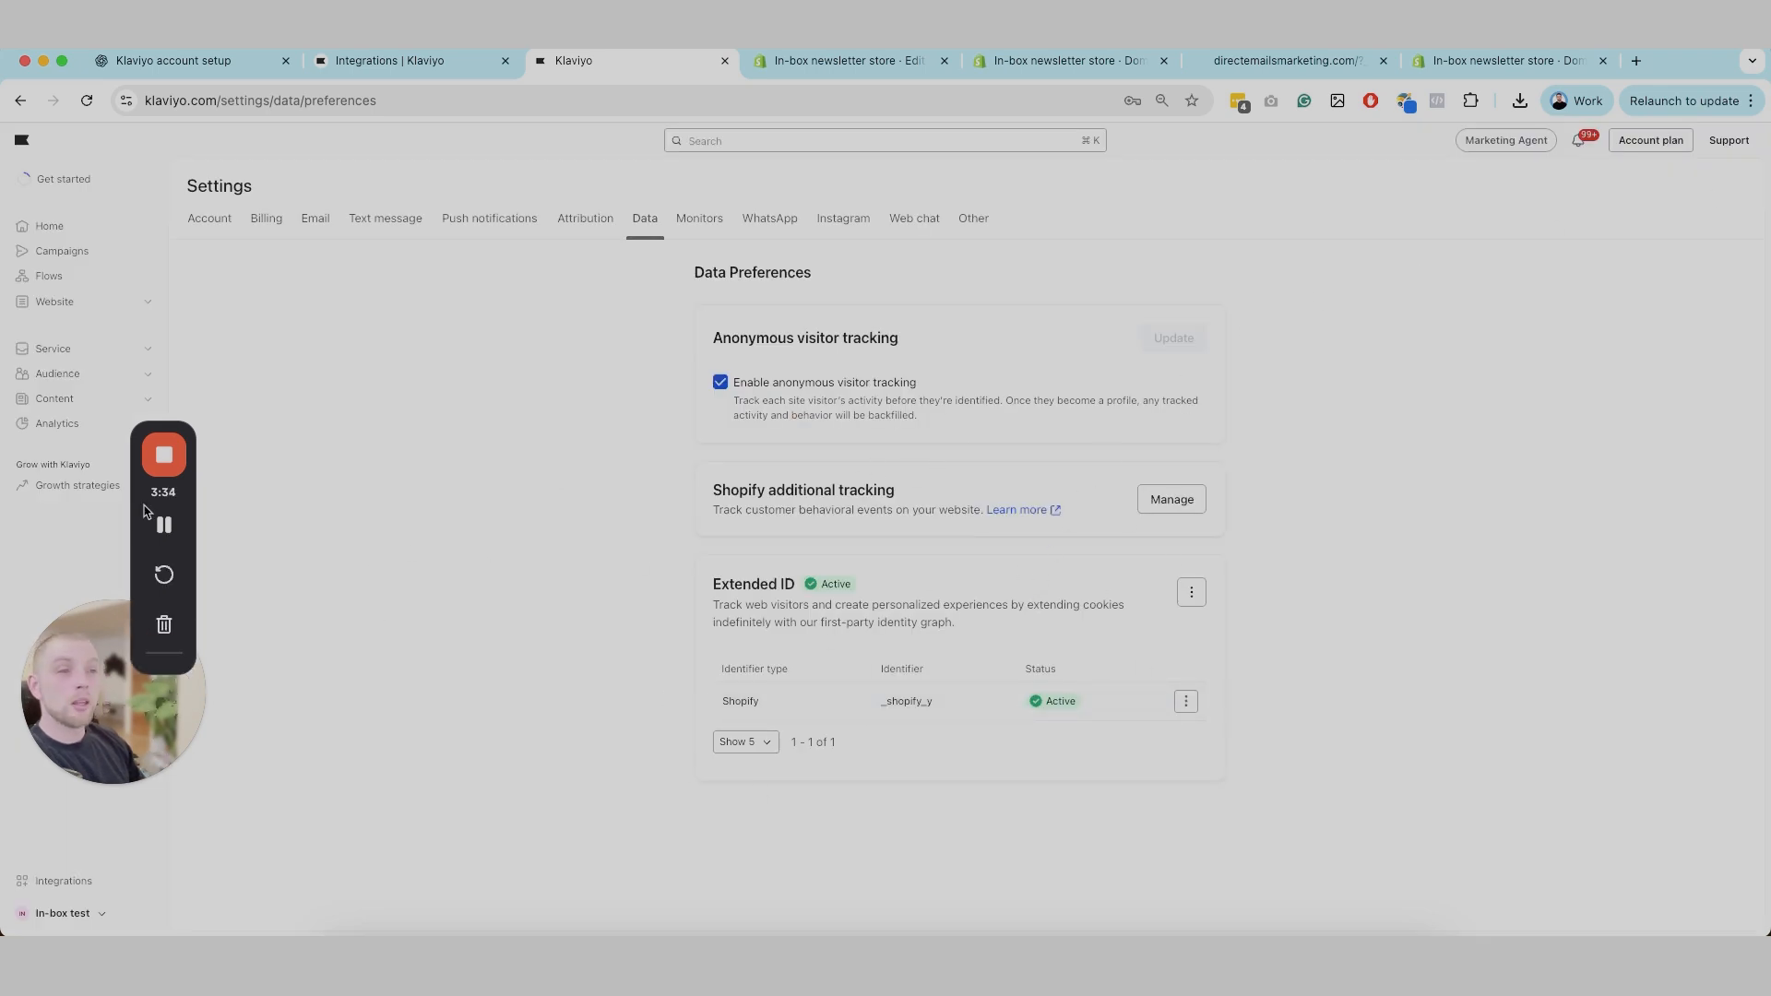
left_click_drag(189, 495, 261, 459)
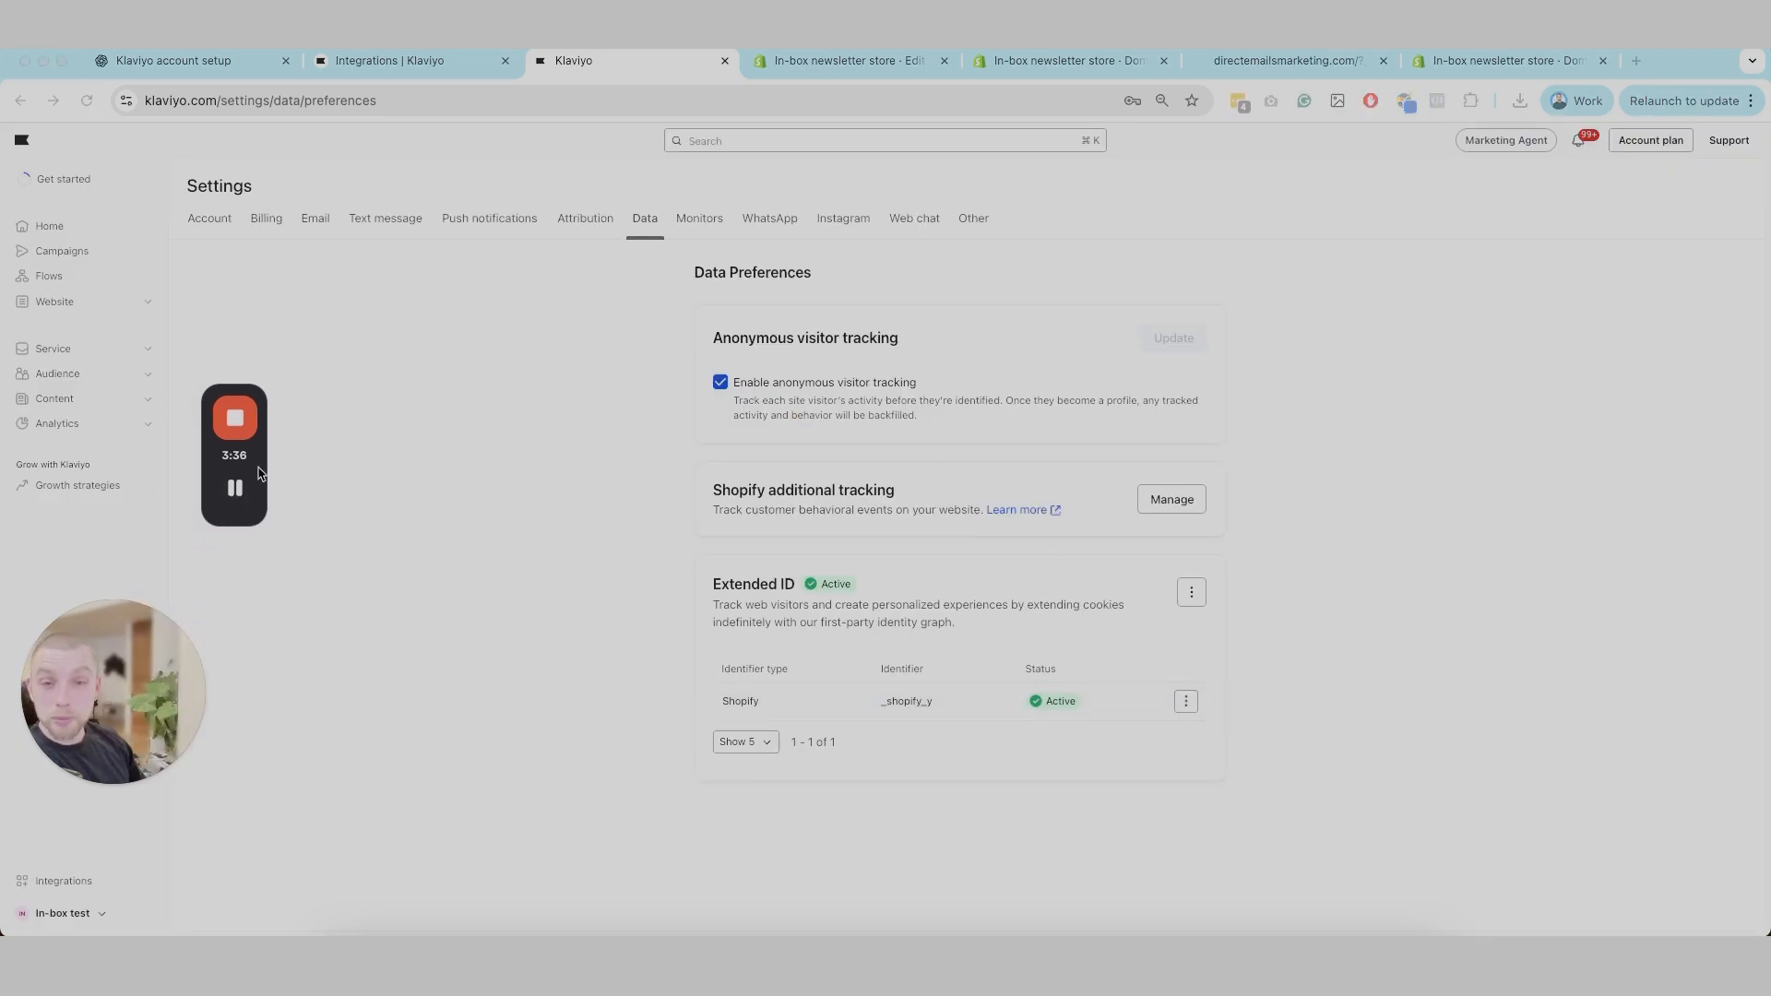